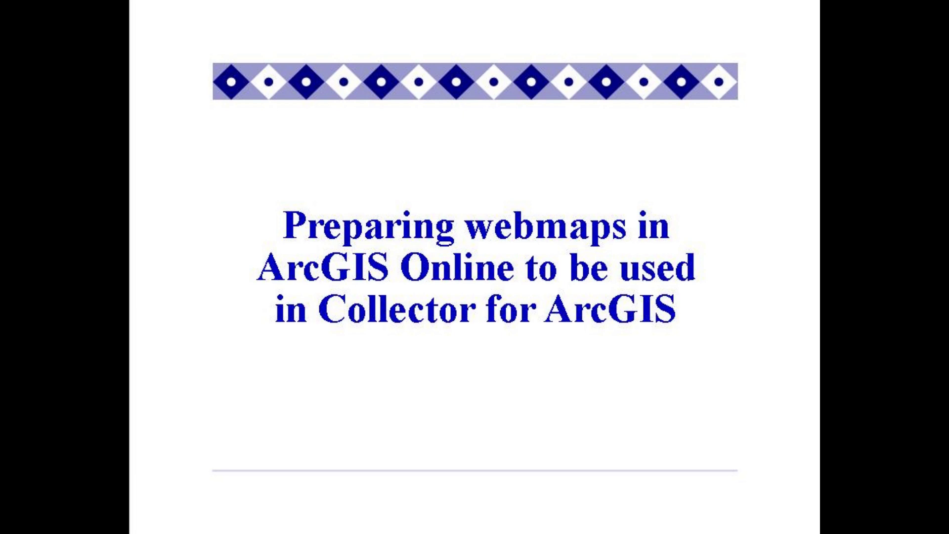
# - Advance to the webmaps slide, then select the browser's address bar
pyautogui.press('Right')
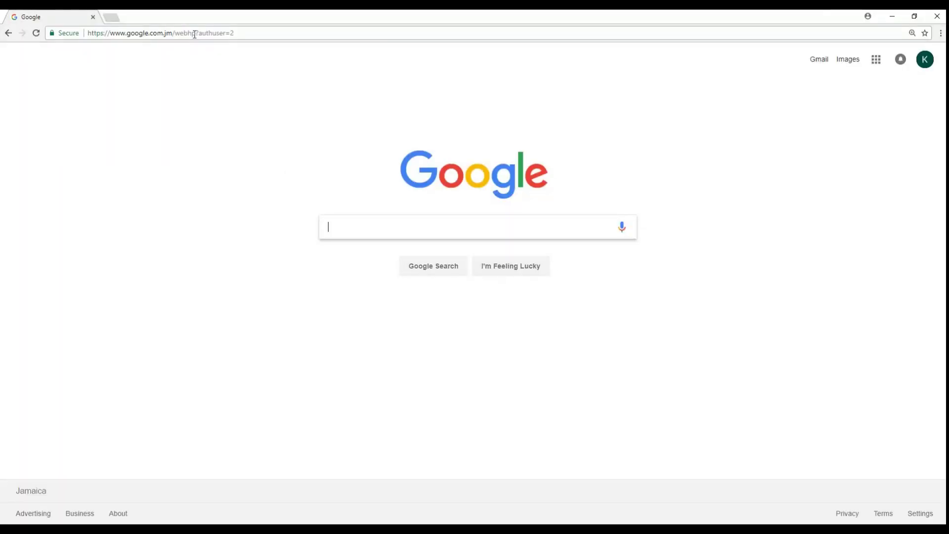
pyautogui.click(194, 34)
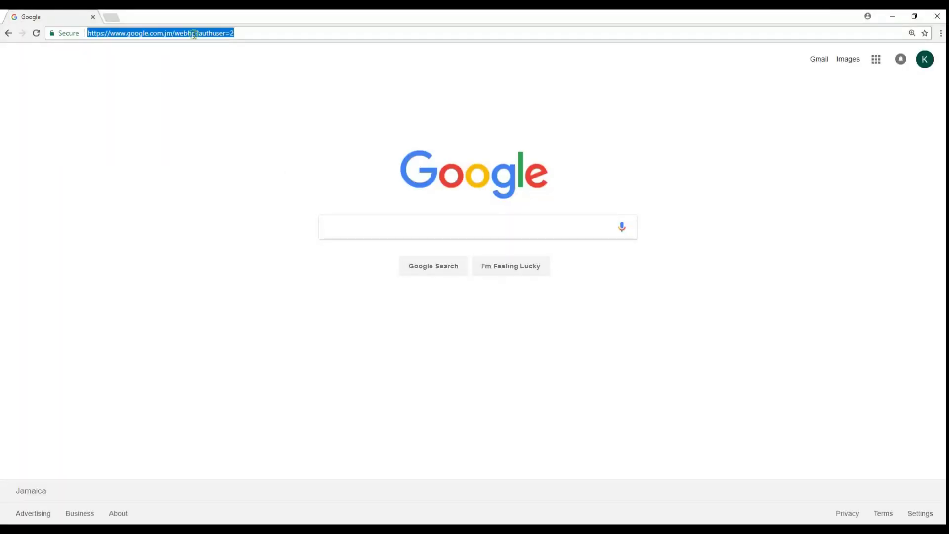
# - Go to arcgis.com and sign in with the saved account to reach the Government of Jamaica home page
pyautogui.write('arcgis.com')
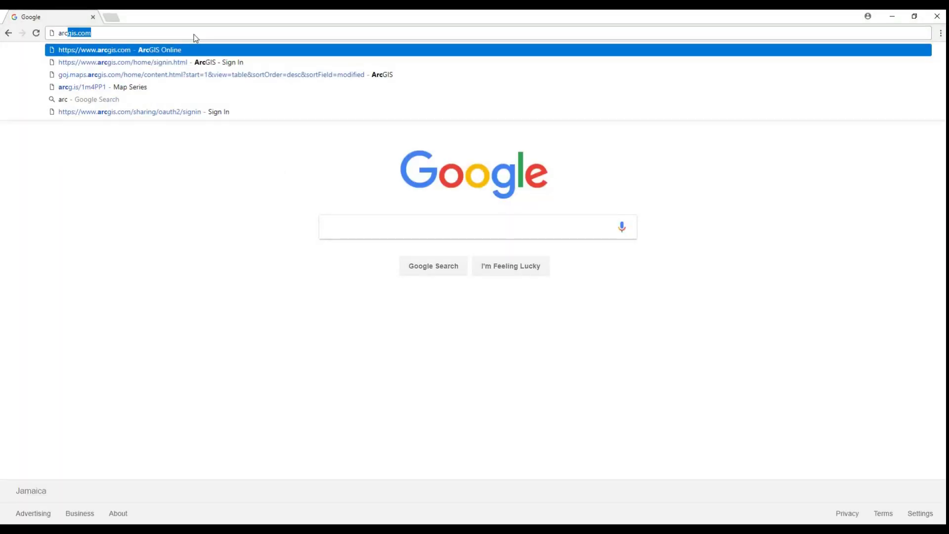
pyautogui.press('Return')
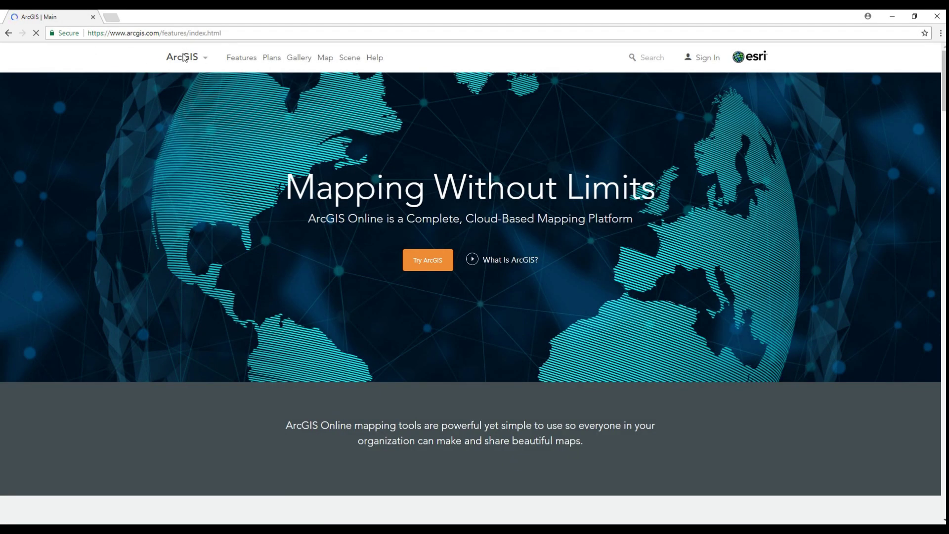
pyautogui.click(707, 63)
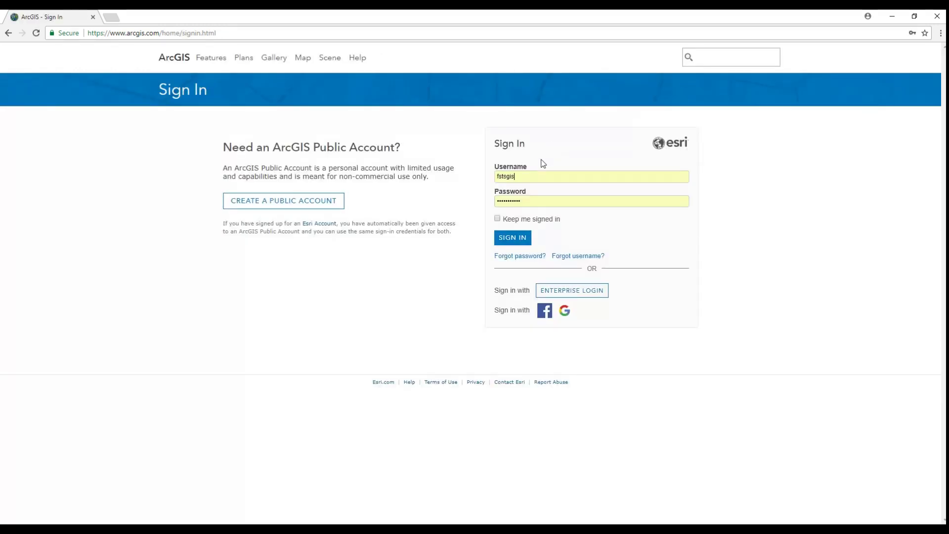
pyautogui.doubleClick(493, 179)
pyautogui.click(523, 189)
pyautogui.click(511, 239)
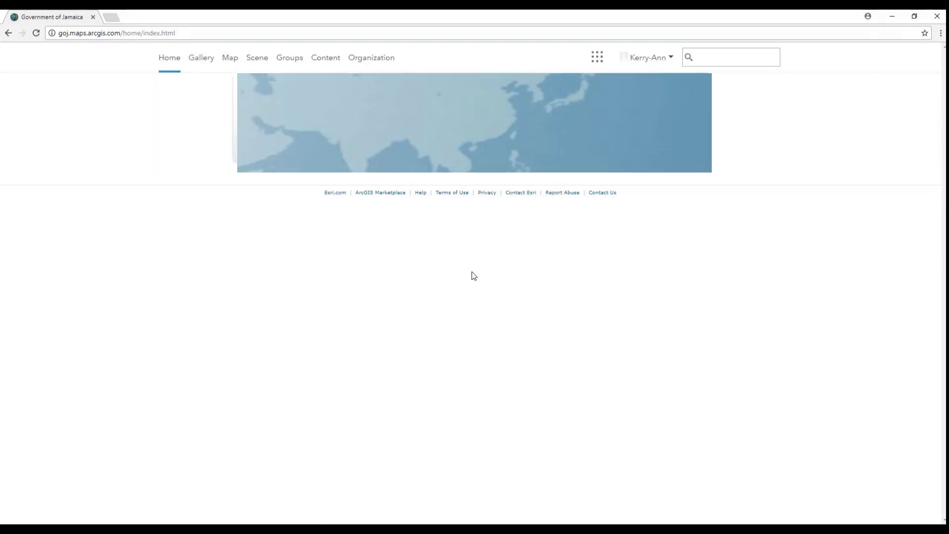
# - From My Content, open the Collector_Map2018 feature layer in a new map with full editing control
pyautogui.click(325, 66)
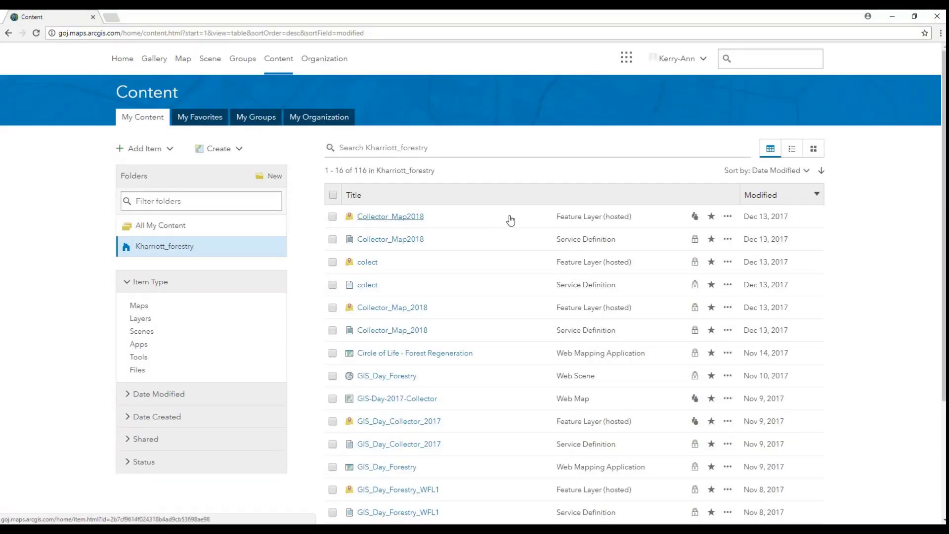
pyautogui.click(727, 217)
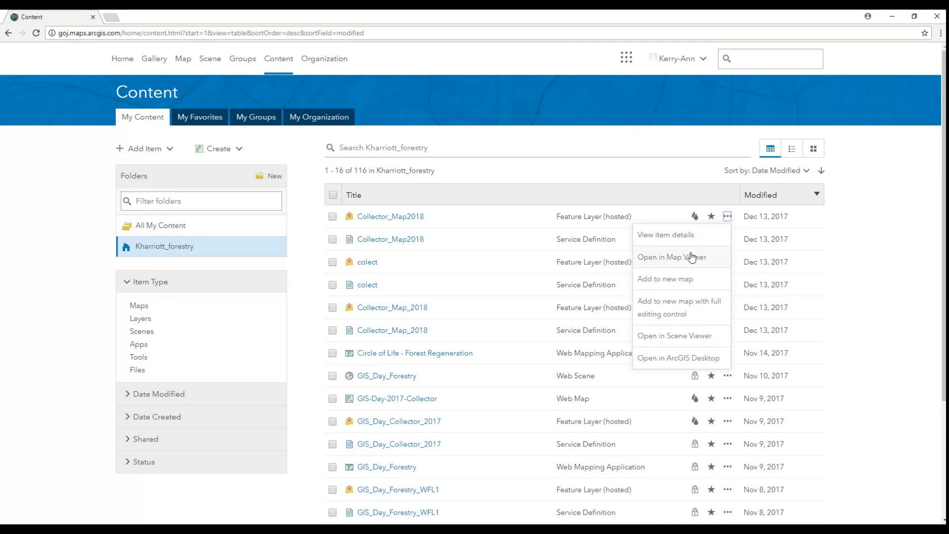
pyautogui.click(666, 314)
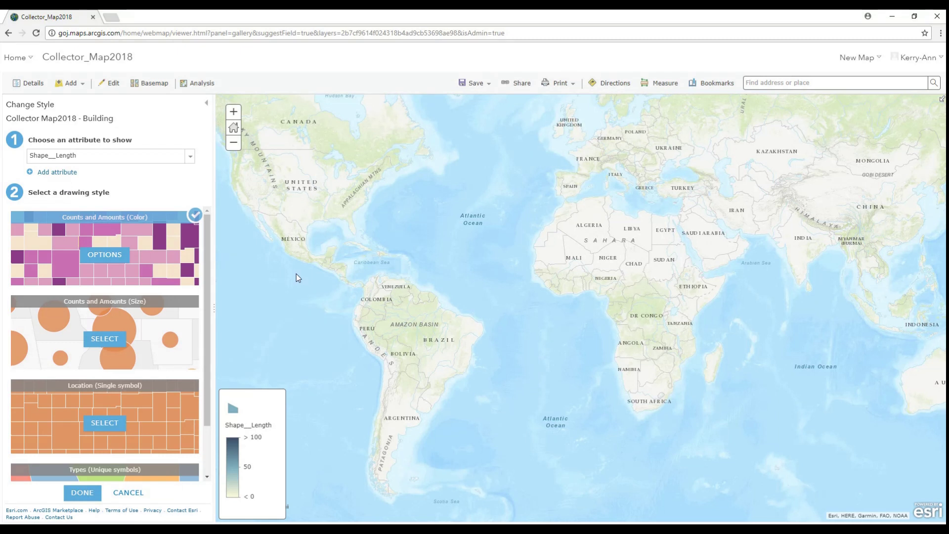
# - Keep the default layer style, then zoom and pan until all of Jamaica is centered
pyautogui.click(82, 493)
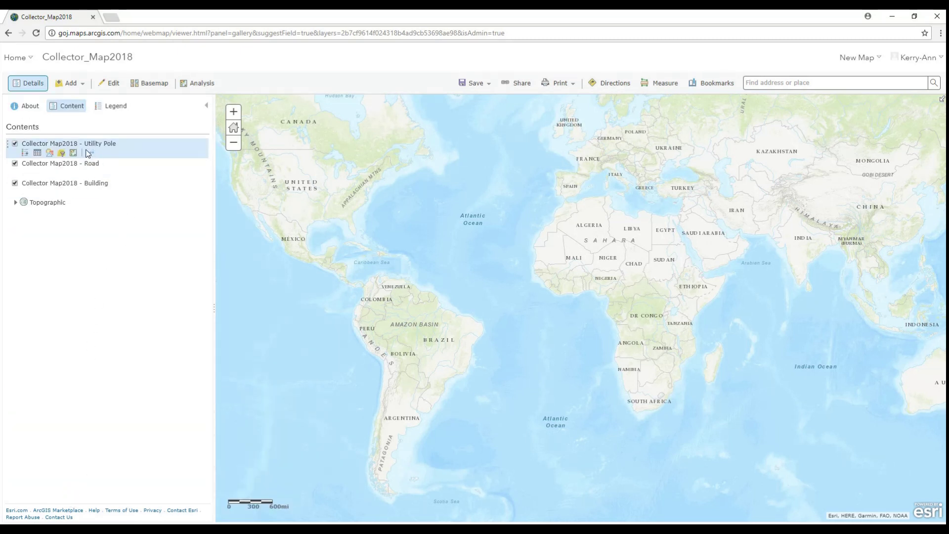
pyautogui.moveTo(89, 175)
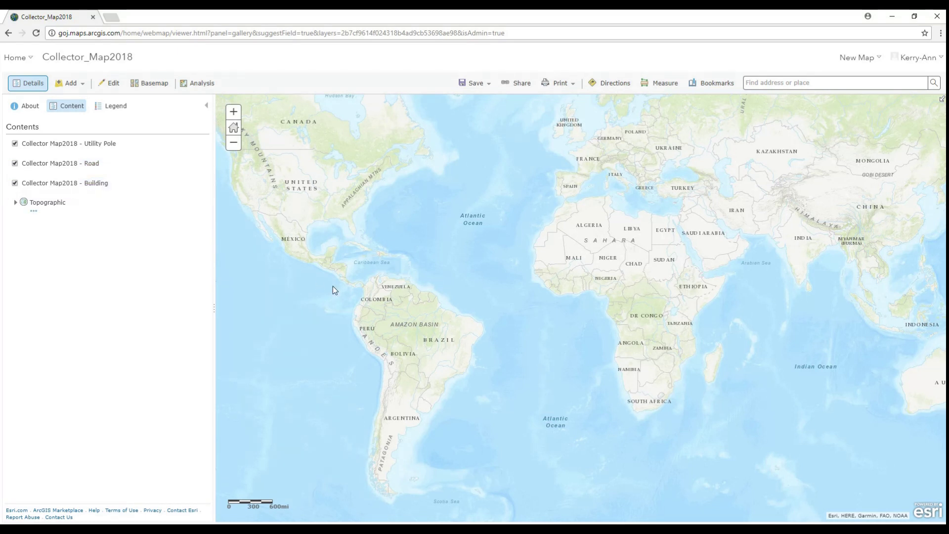
pyautogui.scroll(3, 353, 252)
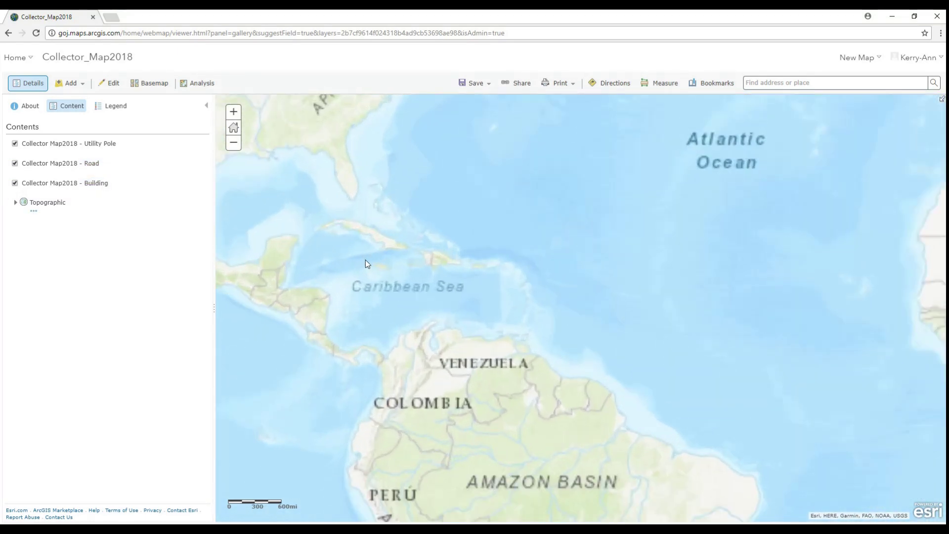
pyautogui.scroll(2, 349, 269)
pyautogui.scroll(2, 447, 303)
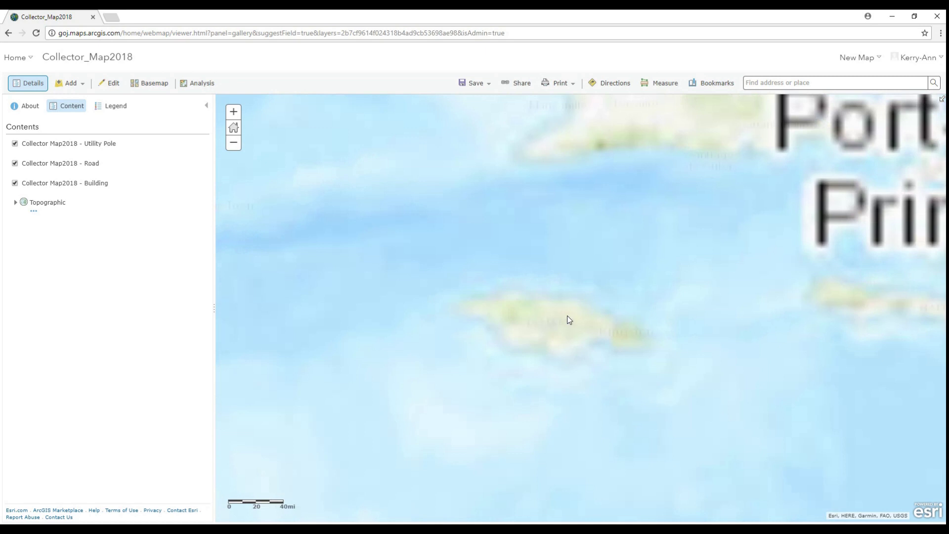
pyautogui.scroll(4, 575, 325)
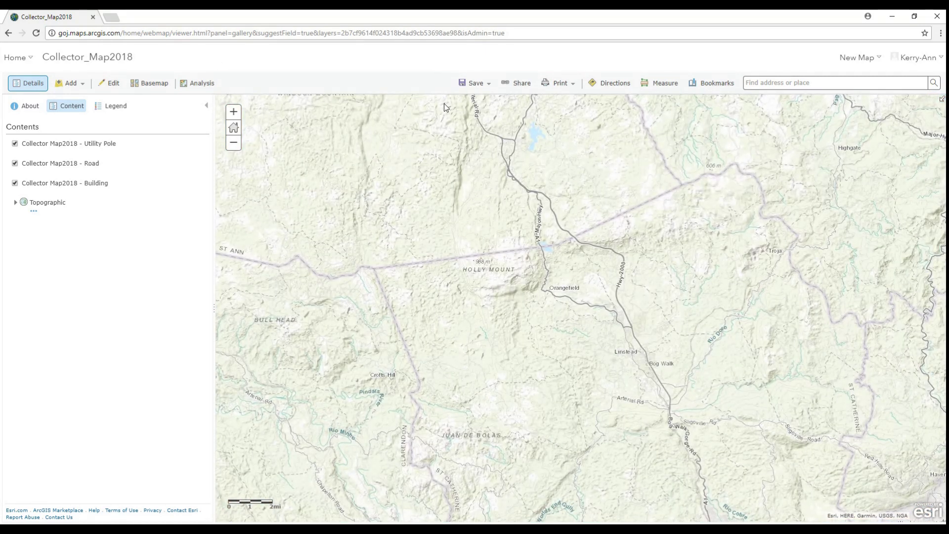
pyautogui.scroll(-2, 439, 253)
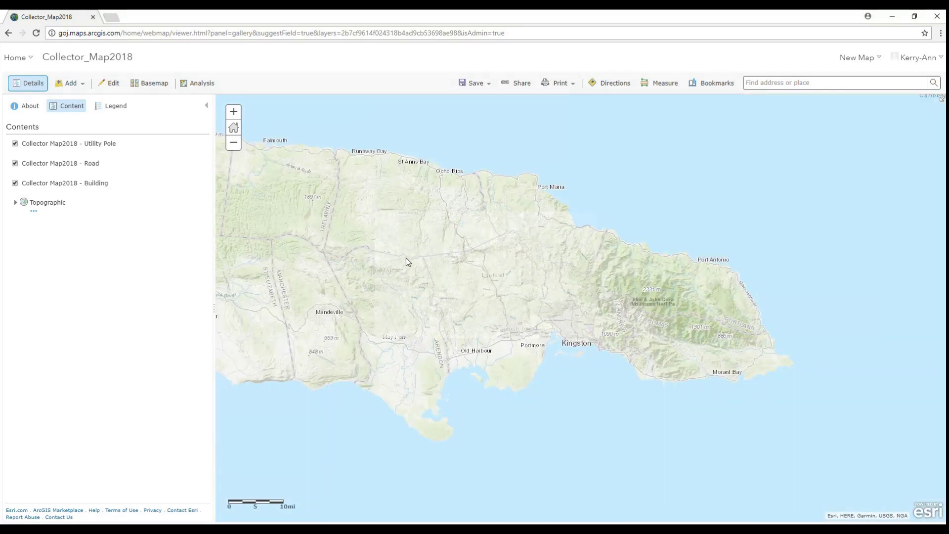
pyautogui.moveTo(406, 257); pyautogui.dragTo(555, 284)
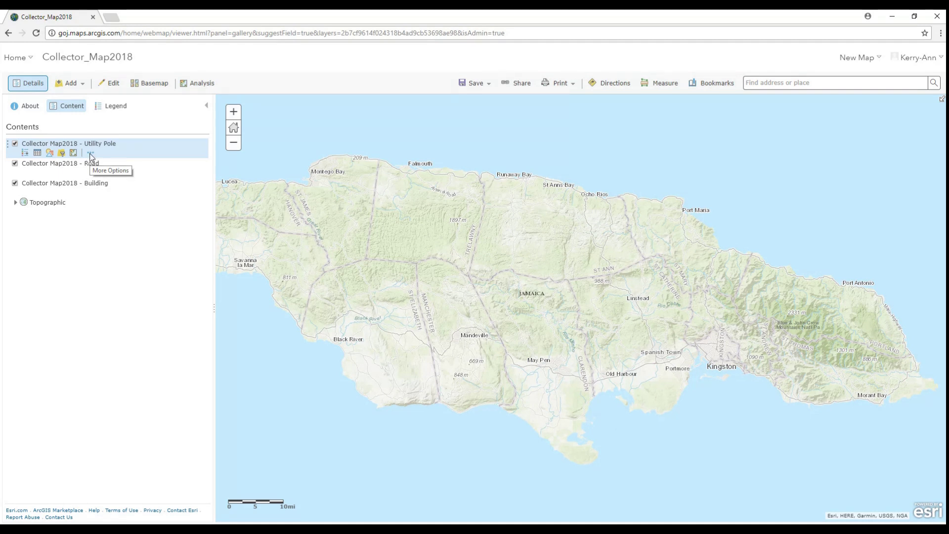
# - Remove the 'Collector_Map2018 - ' prefix so the layer is named Utility Pole
pyautogui.click(91, 156)
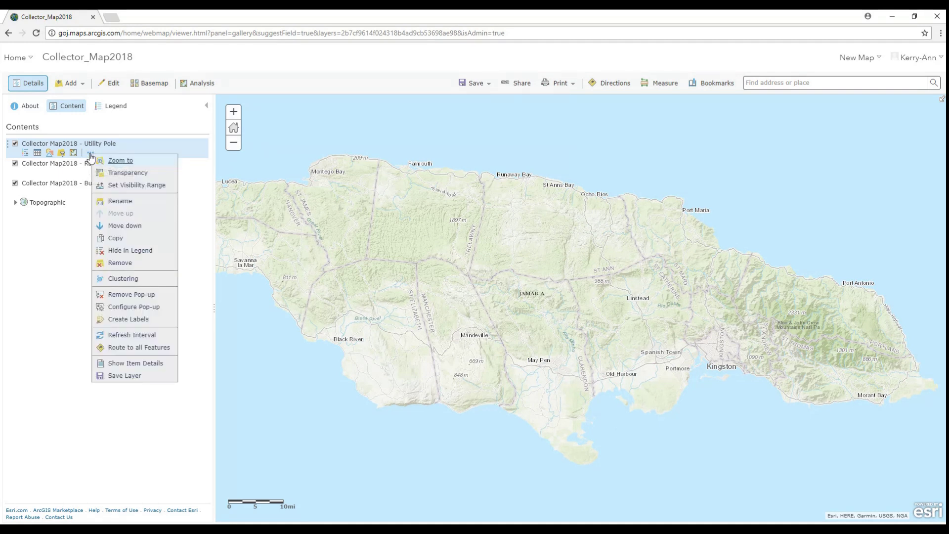
pyautogui.click(115, 202)
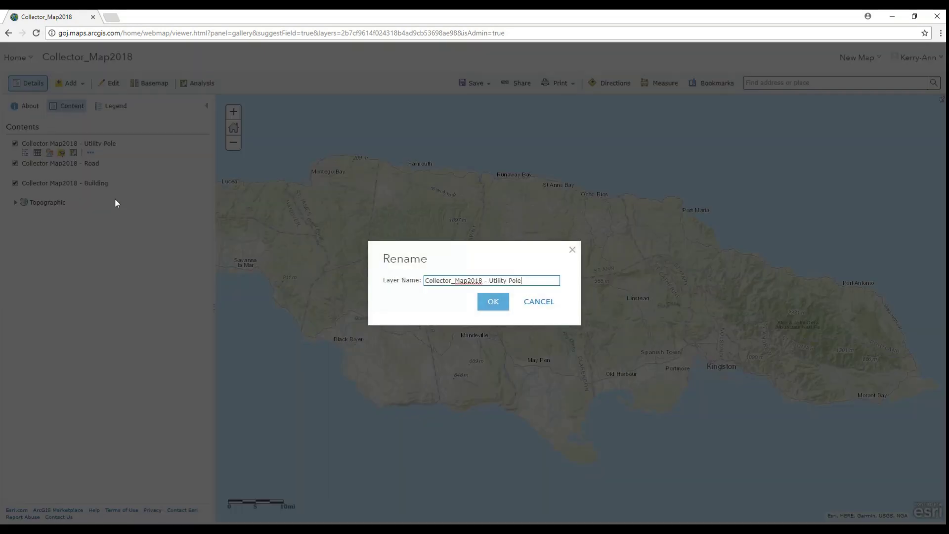
pyautogui.moveTo(490, 283); pyautogui.dragTo(417, 289)
pyautogui.press('BackSpace')
pyautogui.click(490, 302)
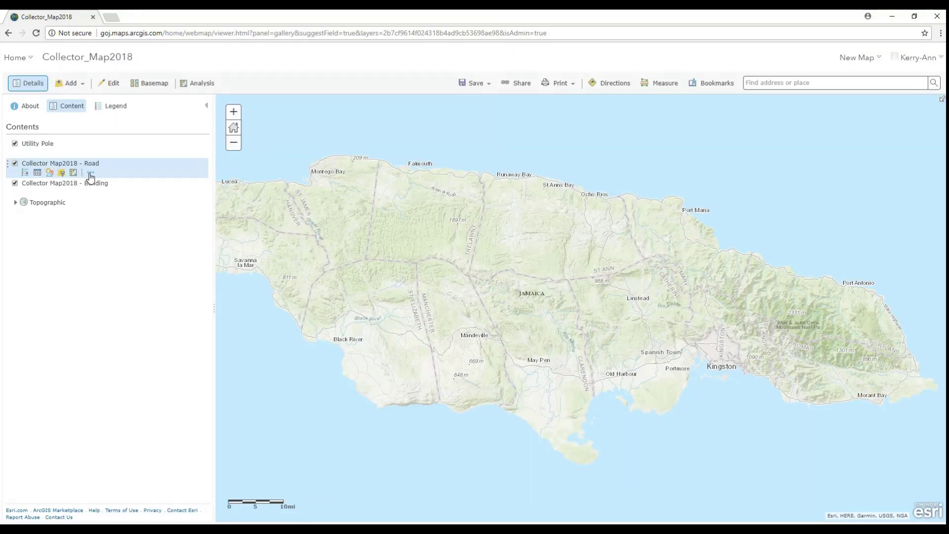
# - Rename the Collector_Map2018 Road layer to just Road
pyautogui.click(92, 192)
pyautogui.click(115, 221)
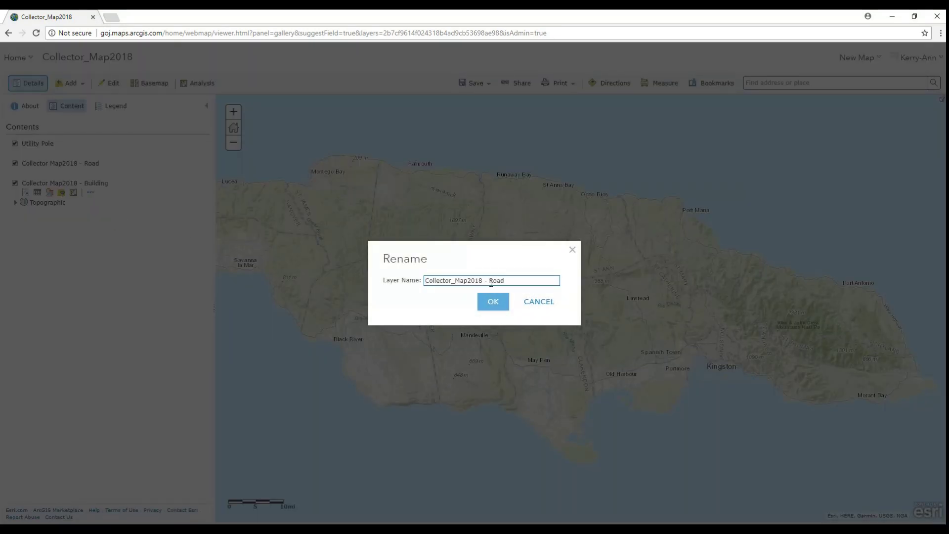
pyautogui.moveTo(491, 283); pyautogui.dragTo(425, 282)
pyautogui.press('BackSpace')
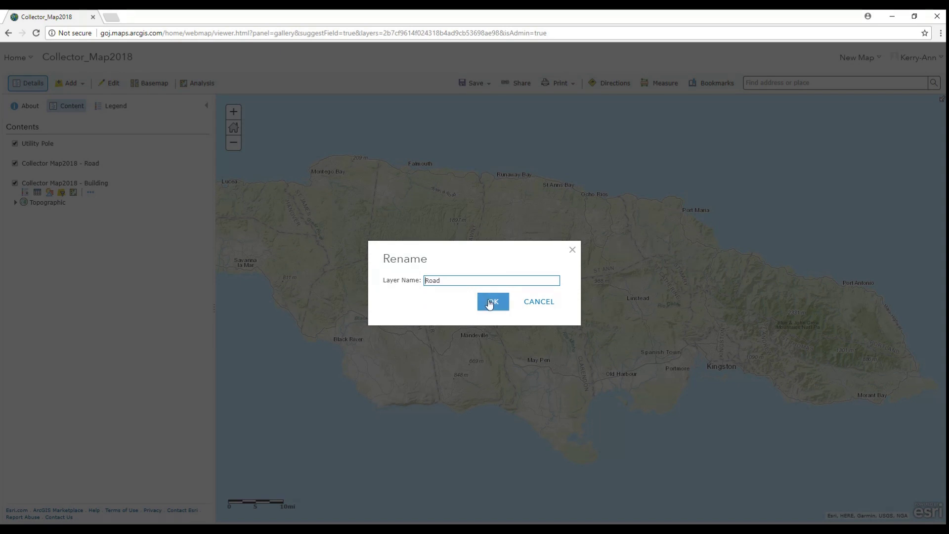
pyautogui.click(488, 303)
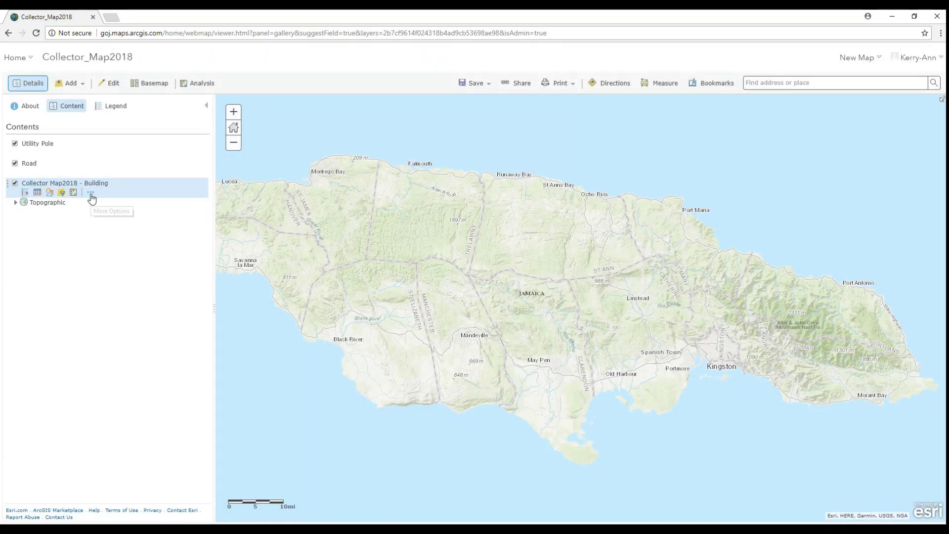
# - Rename the Collector_Map2018 - Building layer to just Building
pyautogui.click(91, 194)
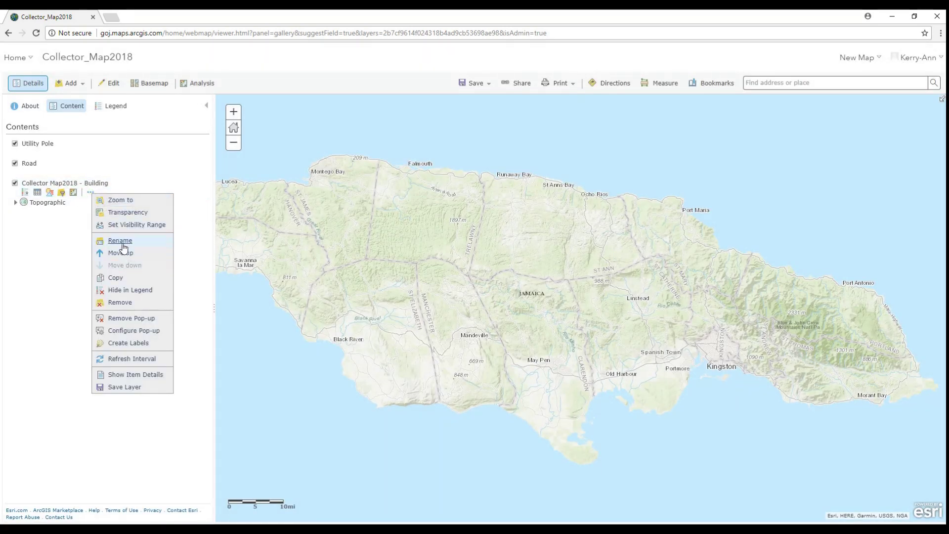
pyautogui.click(121, 242)
pyautogui.moveTo(491, 281); pyautogui.dragTo(405, 289)
pyautogui.press('BackSpace')
pyautogui.click(493, 303)
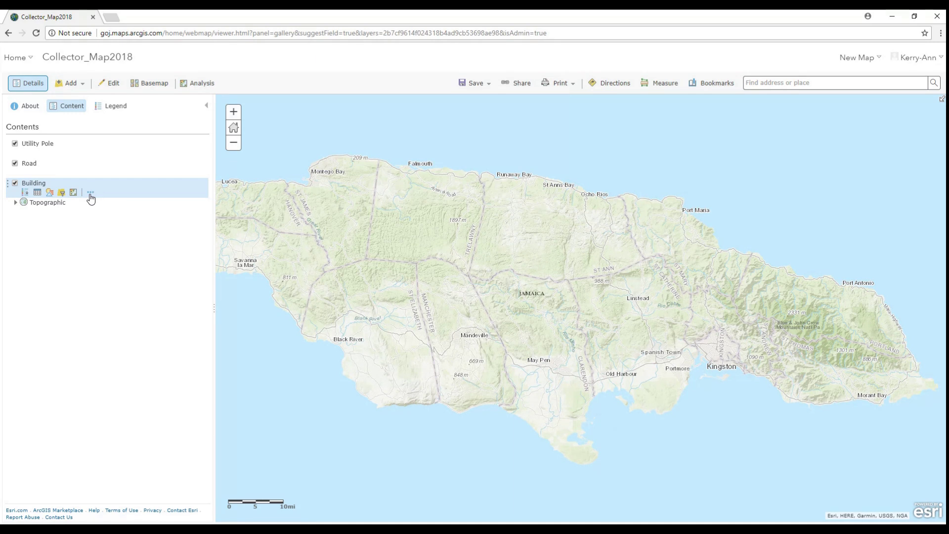
pyautogui.click(91, 192)
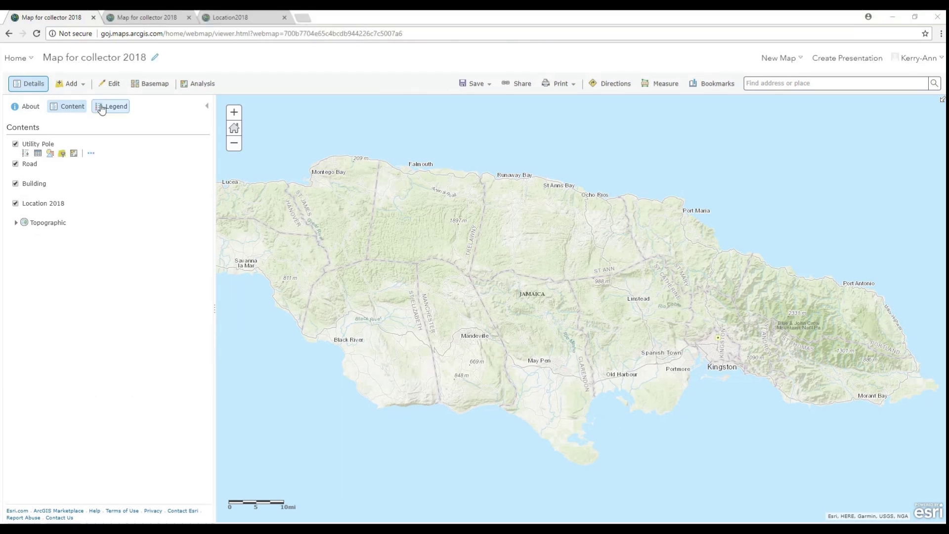
# - Check the Map for collector 2018 legend, then open the Road layer's Change Style pane
pyautogui.click(109, 107)
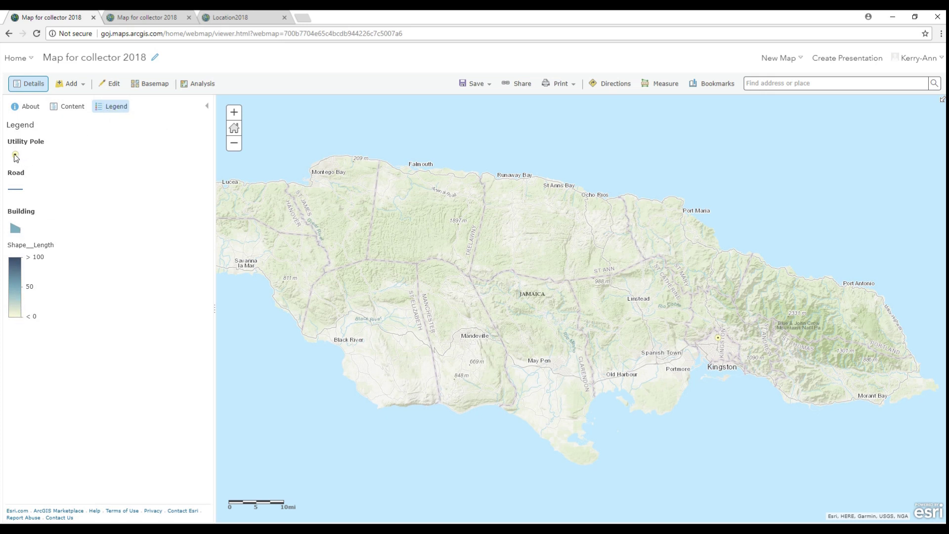
pyautogui.click(72, 108)
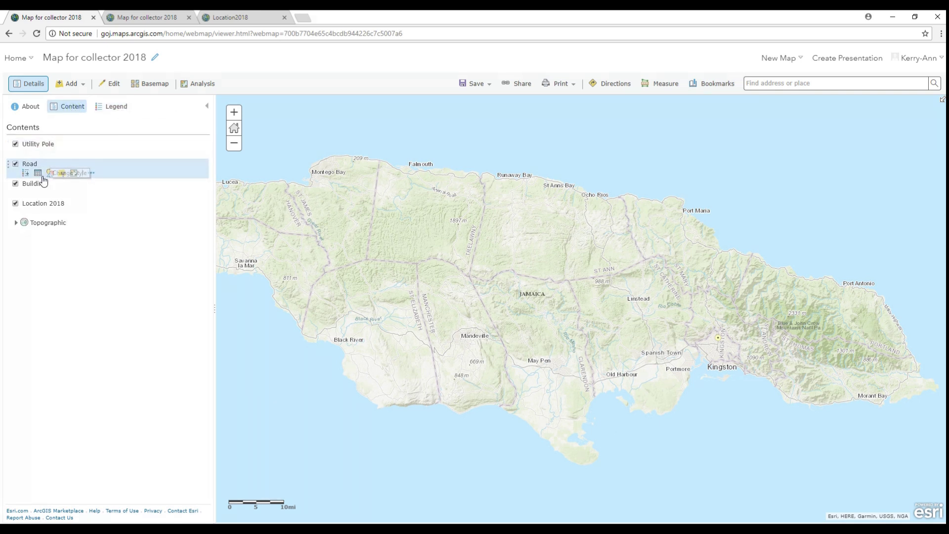
pyautogui.click(50, 173)
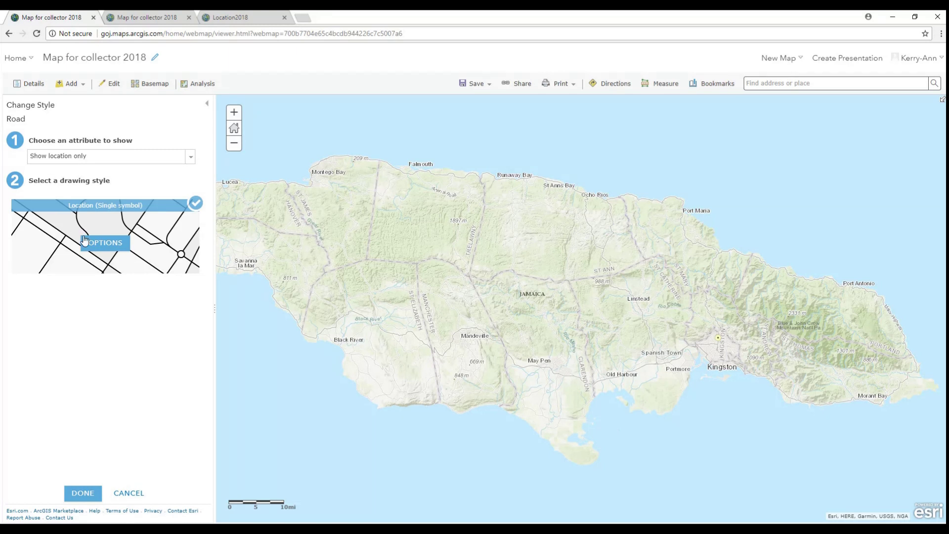
# - Change the Road line symbol to grey #5C5C5C and apply the style
pyautogui.click(102, 246)
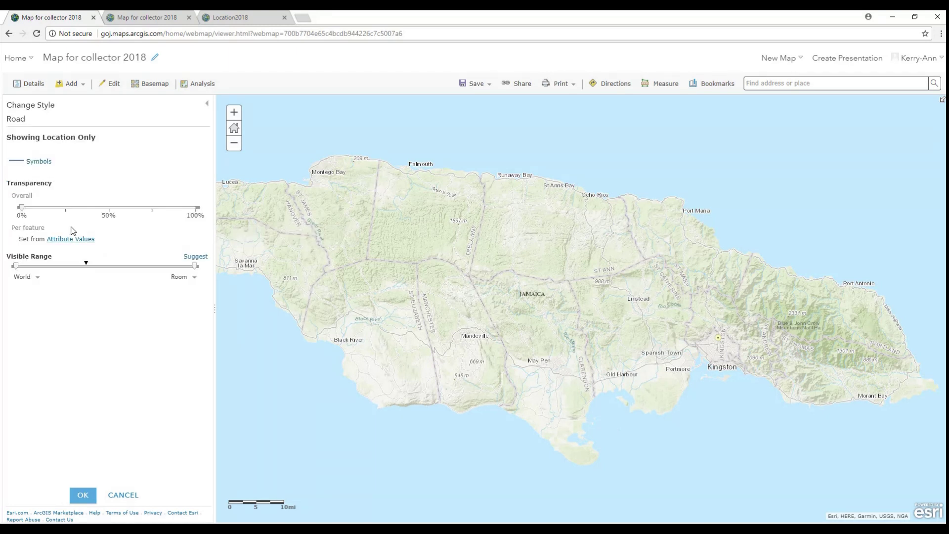
pyautogui.click(16, 160)
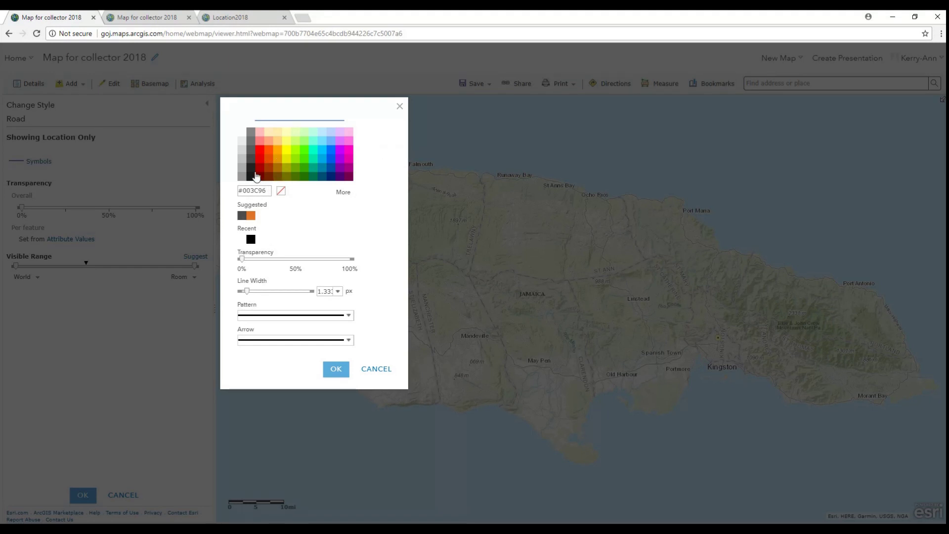
pyautogui.click(251, 151)
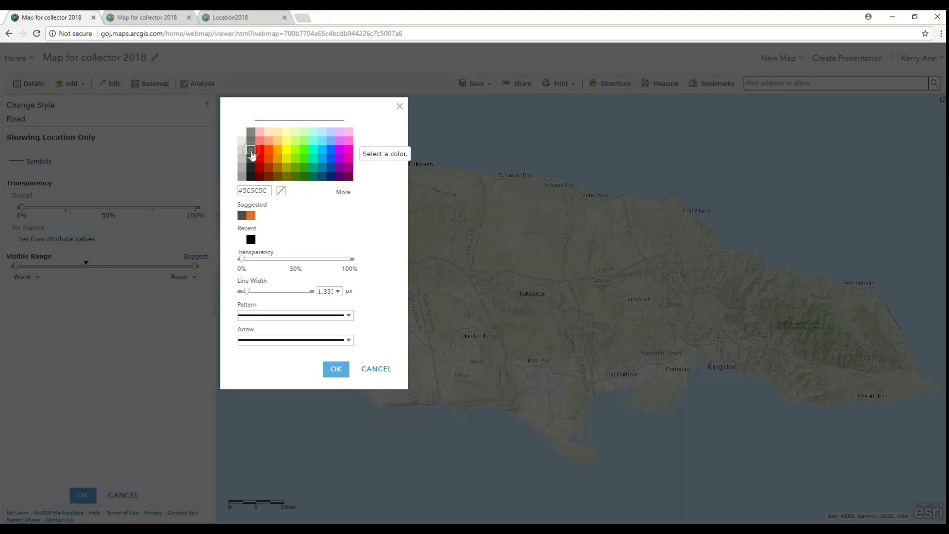
pyautogui.click(334, 369)
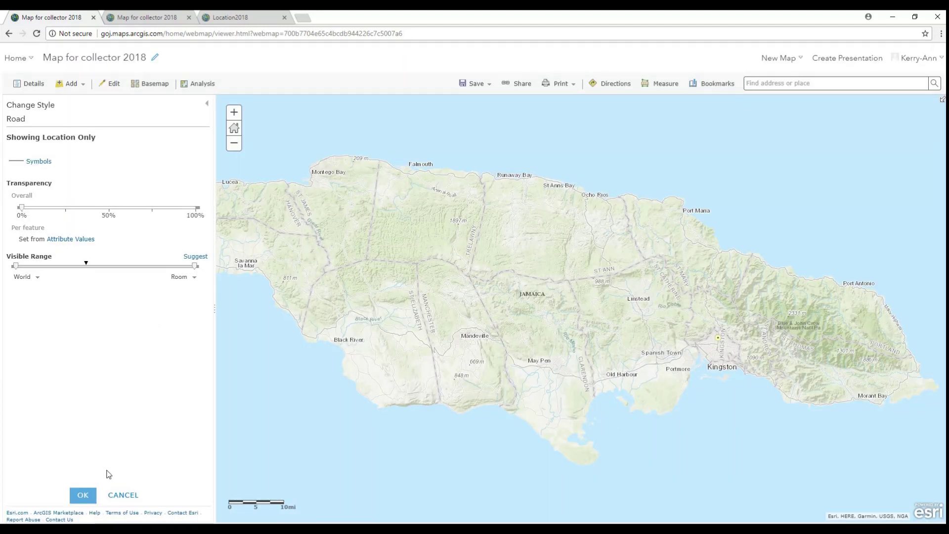
pyautogui.click(83, 496)
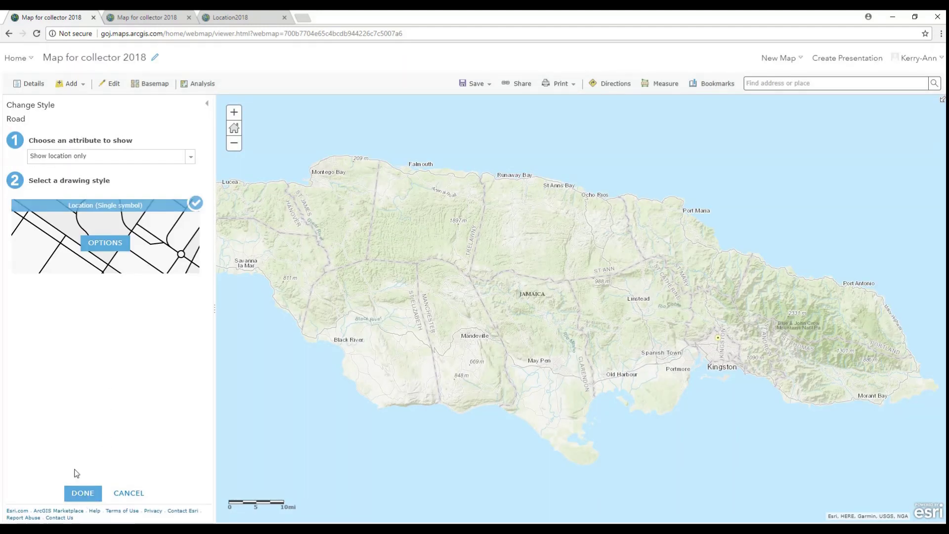
pyautogui.click(84, 495)
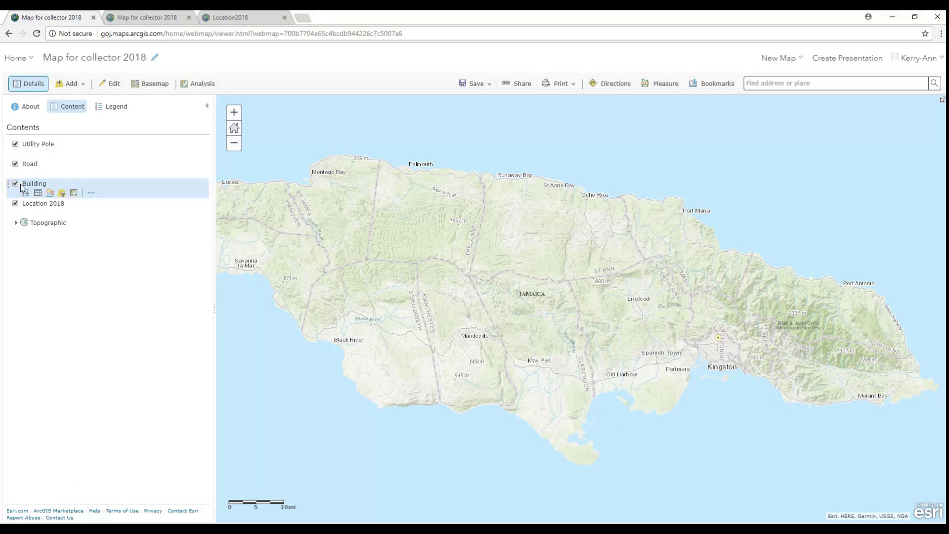
# - Draw Building as a single light-grey #C2C2C2 symbol, then choose Save As for the map
pyautogui.click(51, 194)
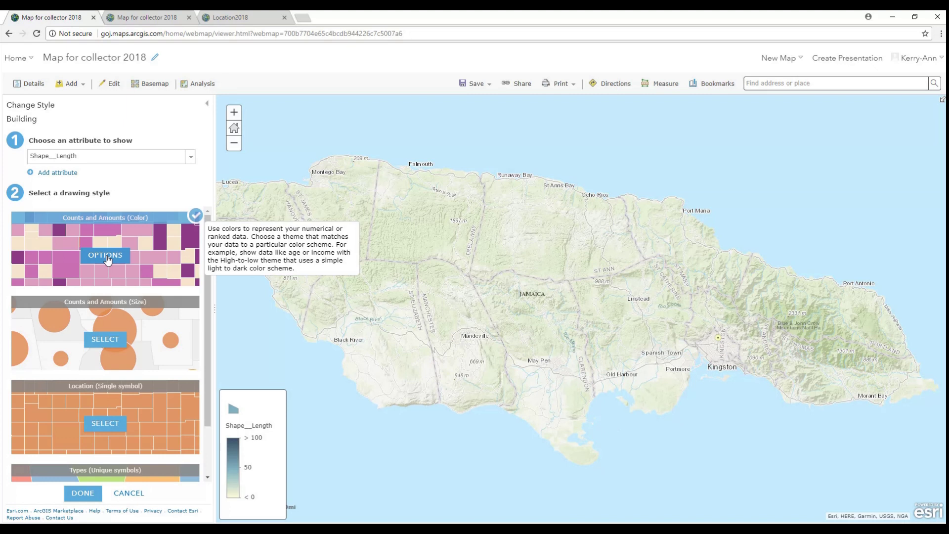
pyautogui.click(105, 423)
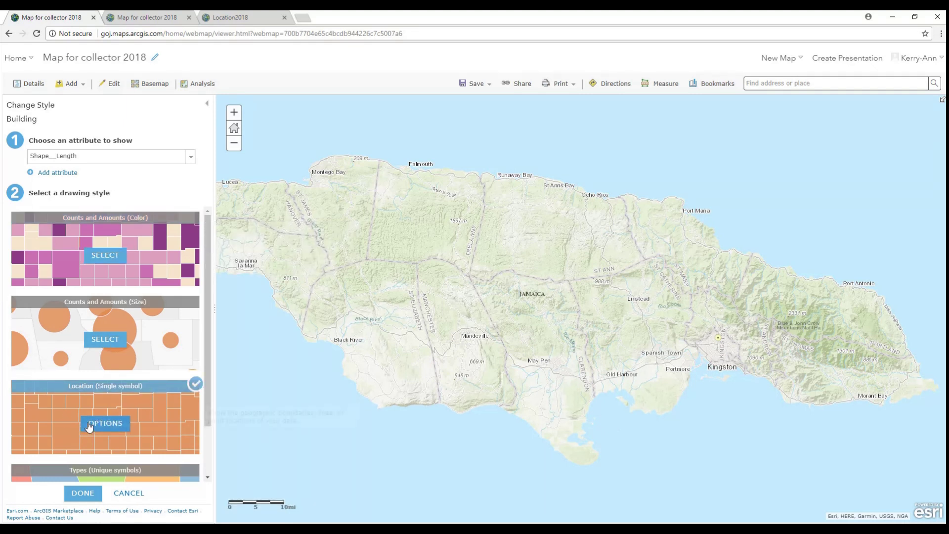
pyautogui.click(93, 424)
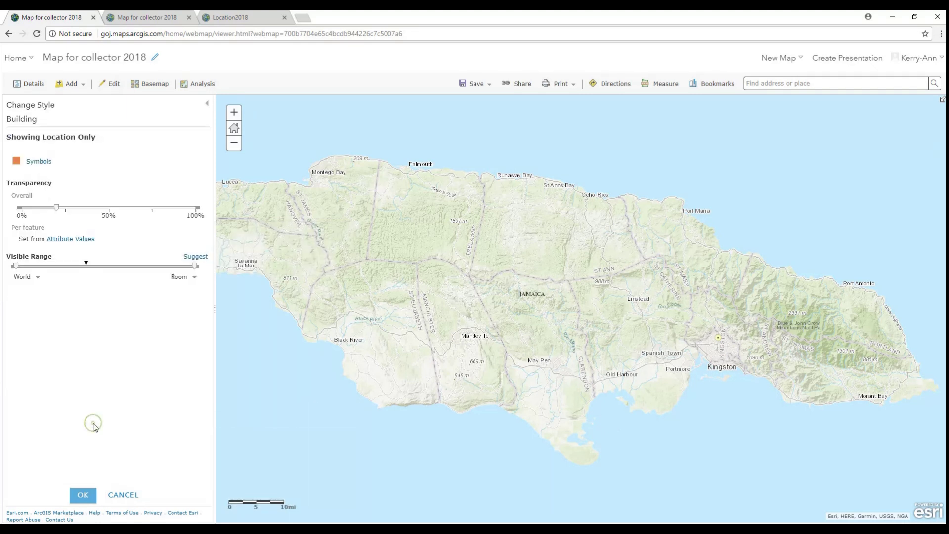
pyautogui.click(18, 162)
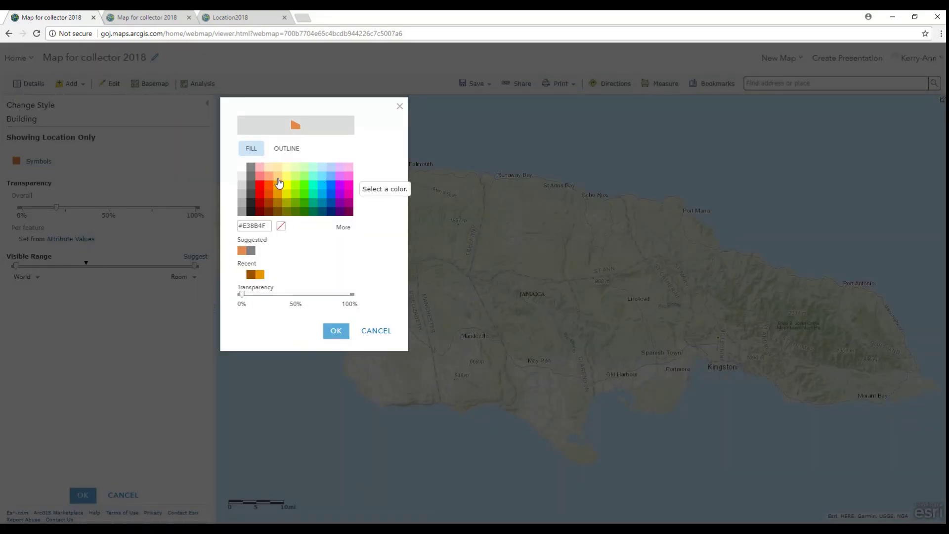
pyautogui.click(242, 193)
pyautogui.click(335, 331)
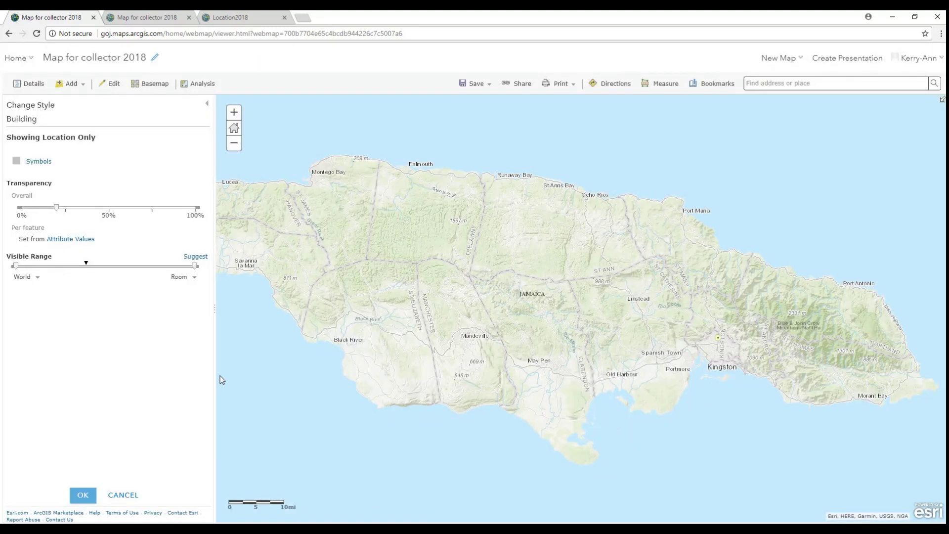
pyautogui.click(83, 495)
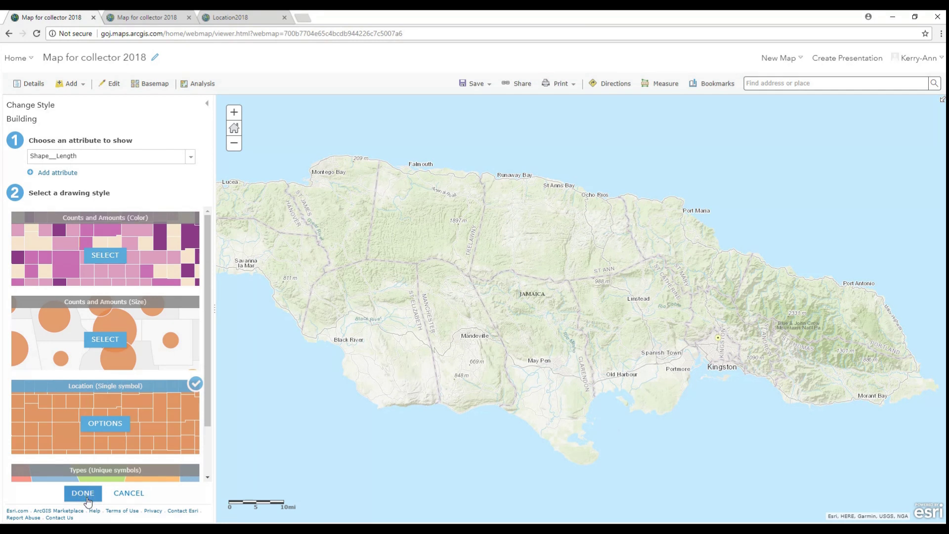
pyautogui.click(83, 493)
pyautogui.click(474, 83)
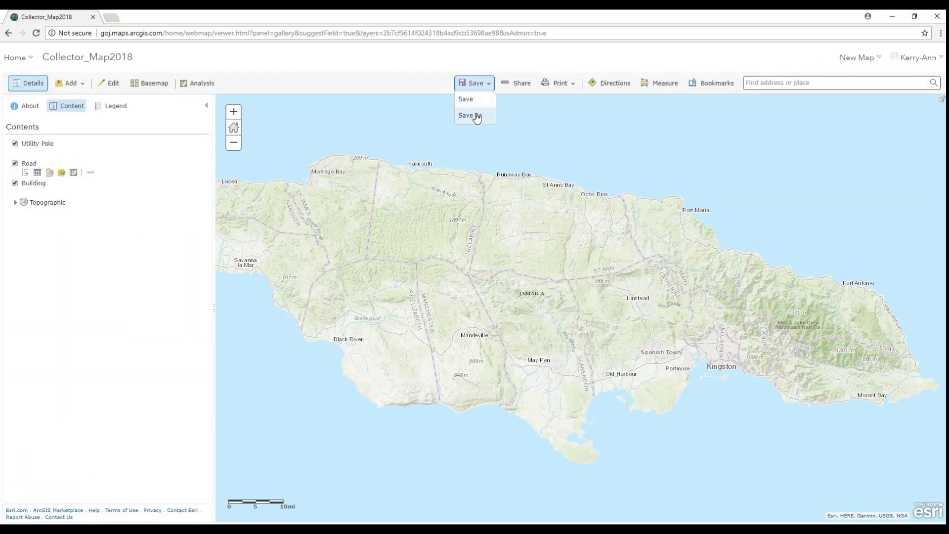
pyautogui.click(475, 116)
# - Title the map 'Map for collector 2018' and tag it collector, esri, arcgis
pyautogui.click(457, 261)
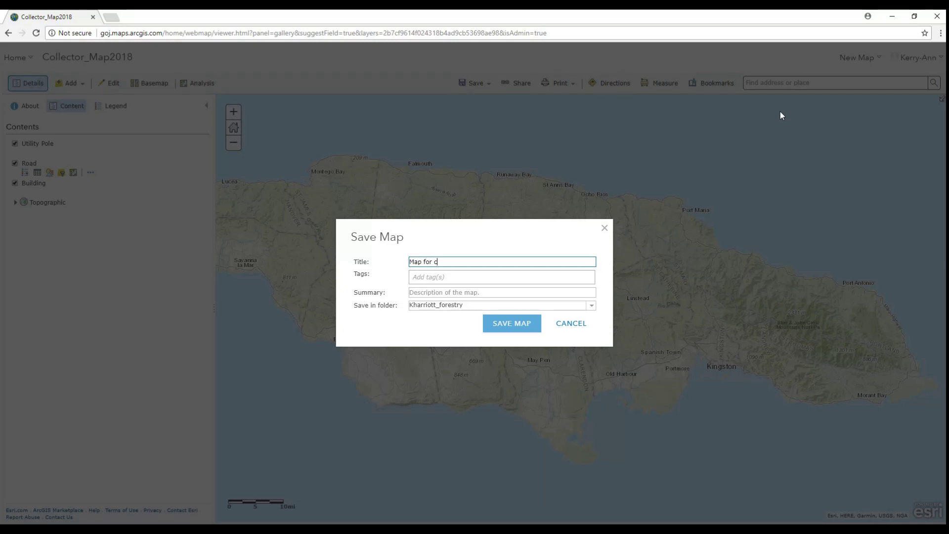
pyautogui.write('for collector 2018')
pyautogui.click(475, 271)
pyautogui.write('collector')
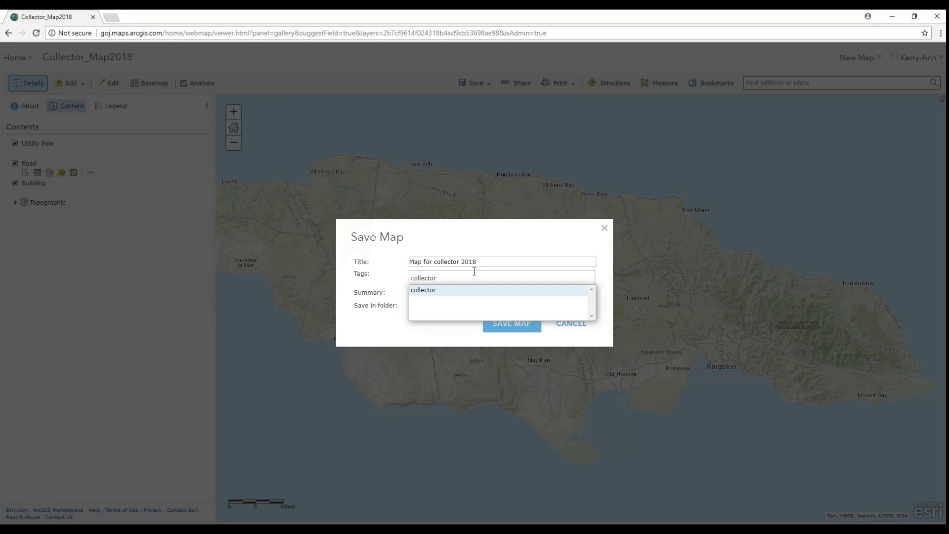
pyautogui.write(', esri, arcgis')
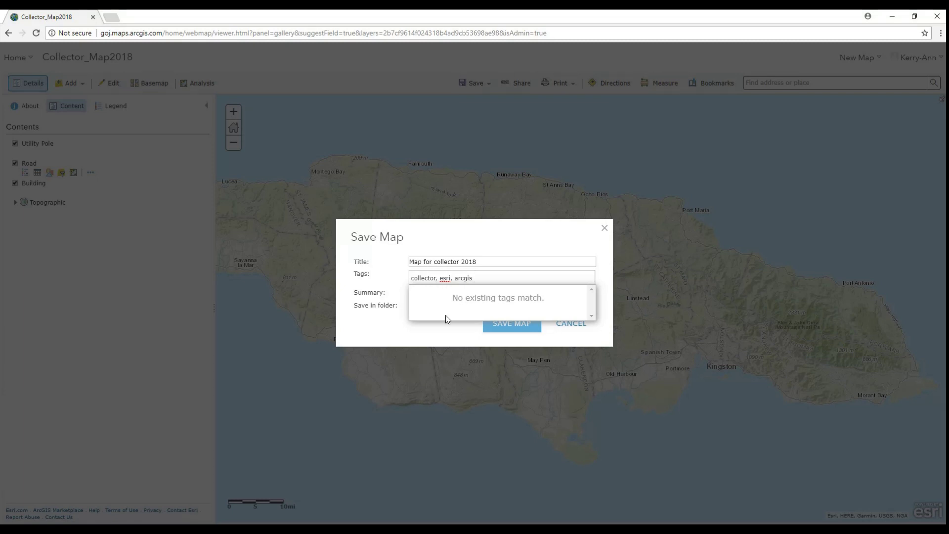
pyautogui.click(426, 336)
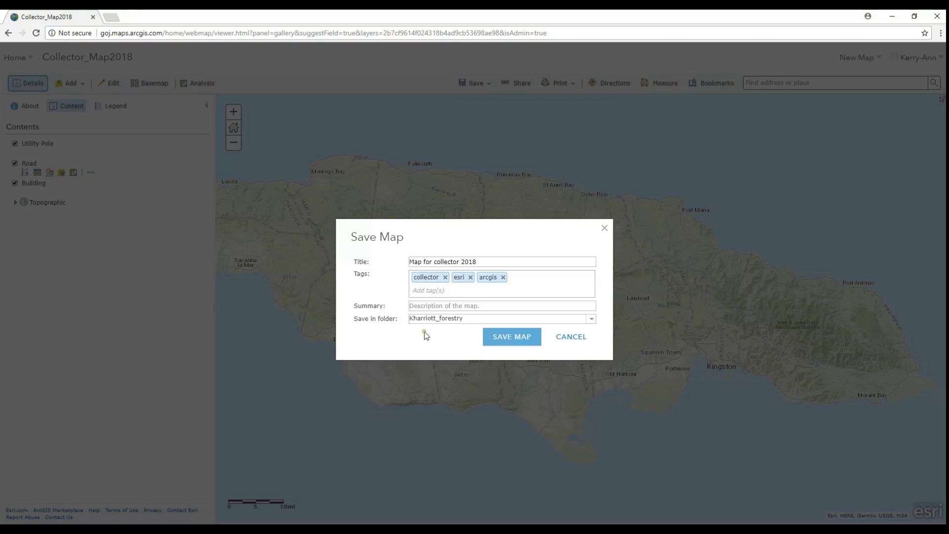
# - Paste the title in as the summary and save the map to My Content
pyautogui.moveTo(478, 259); pyautogui.dragTo(408, 261)
pyautogui.hotkey('ctrl', 'c')
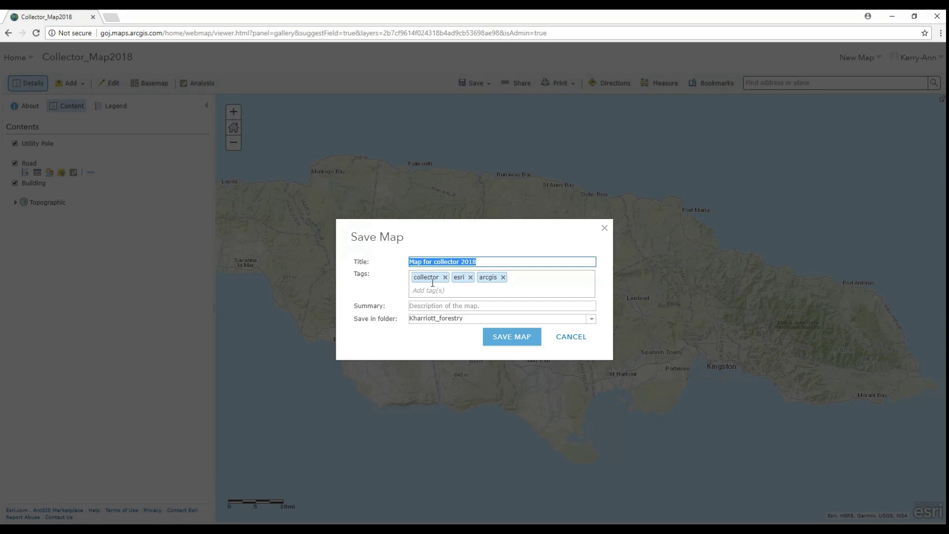
pyautogui.click(424, 306)
pyautogui.hotkey('ctrl', 'v')
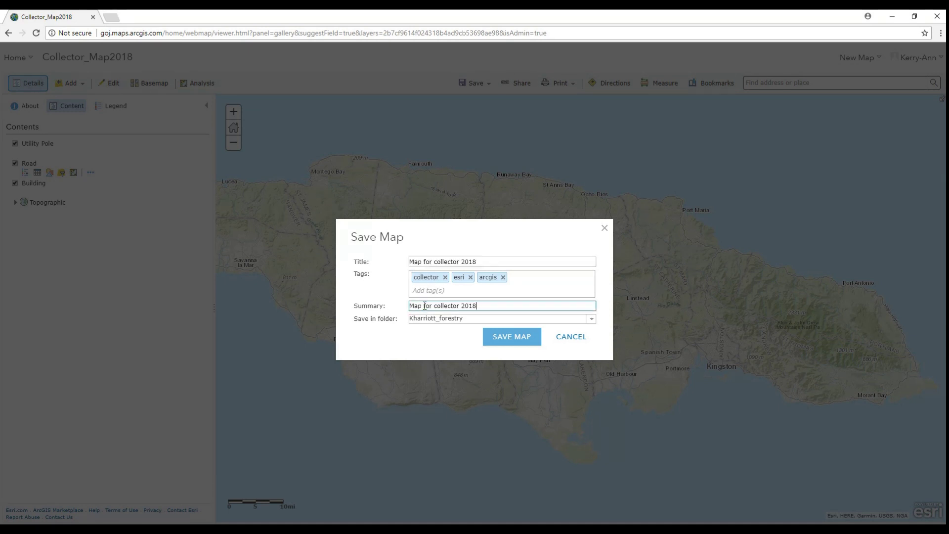
pyautogui.press('Tab')
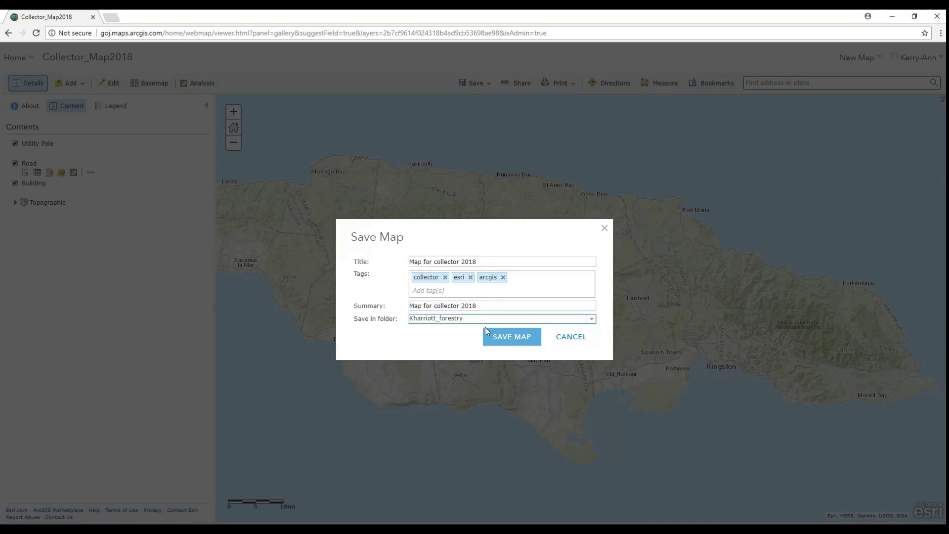
pyautogui.click(512, 338)
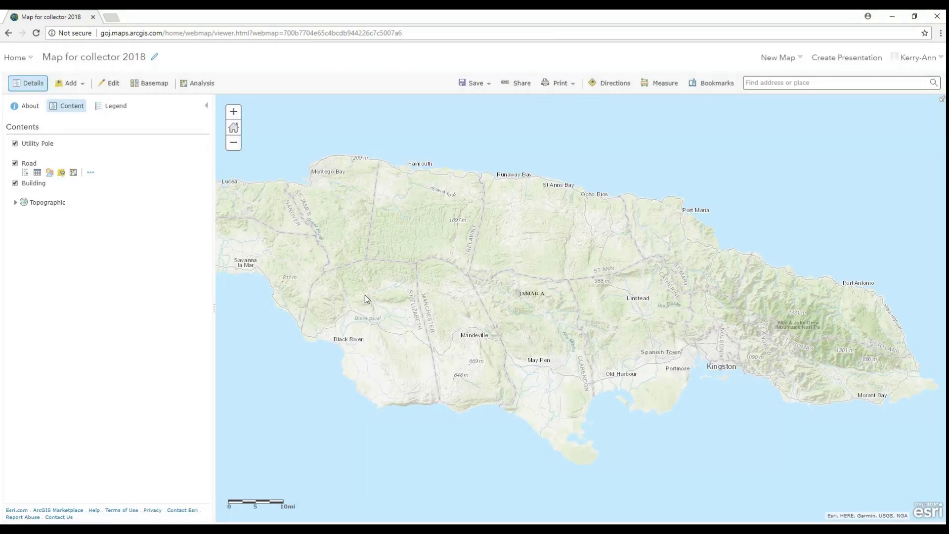
# - Review the map's sharing groups, then open its full item details page from About
pyautogui.click(516, 82)
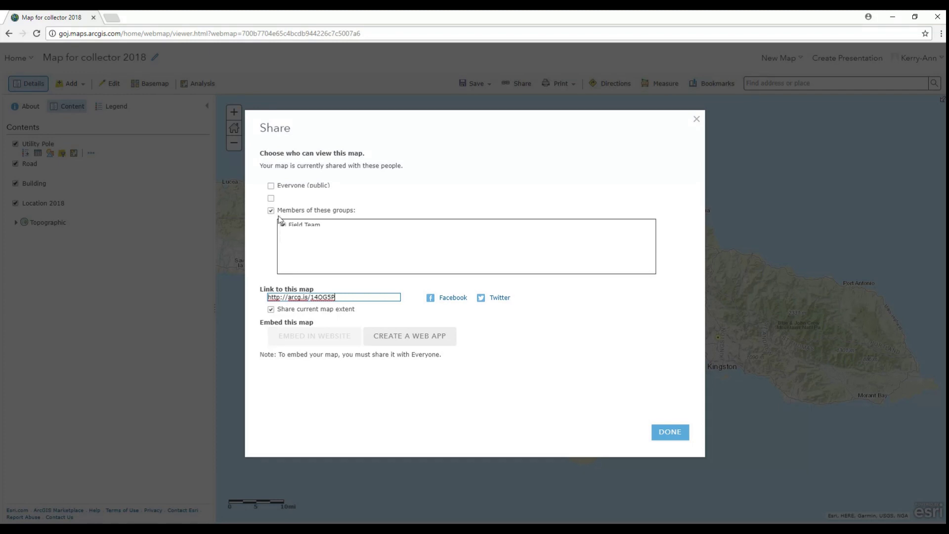
pyautogui.click(666, 435)
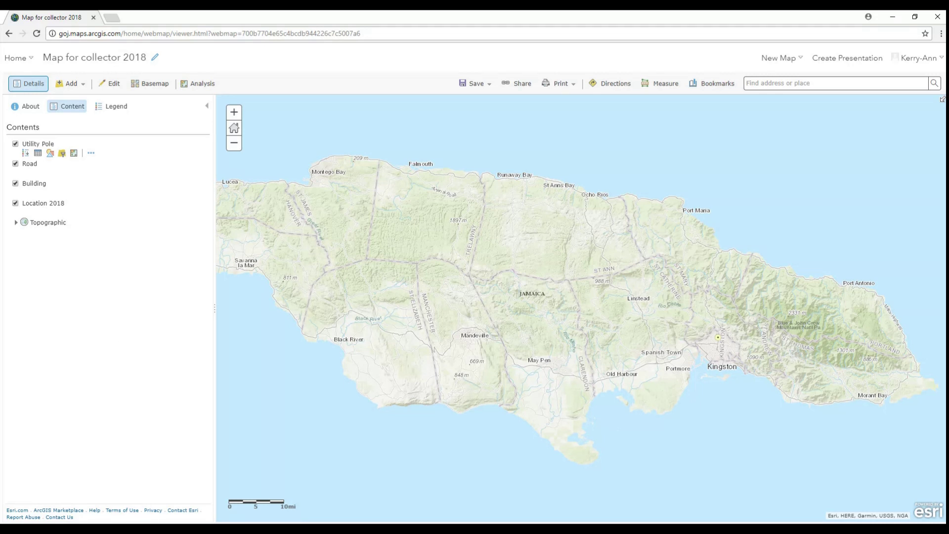
pyautogui.click(26, 106)
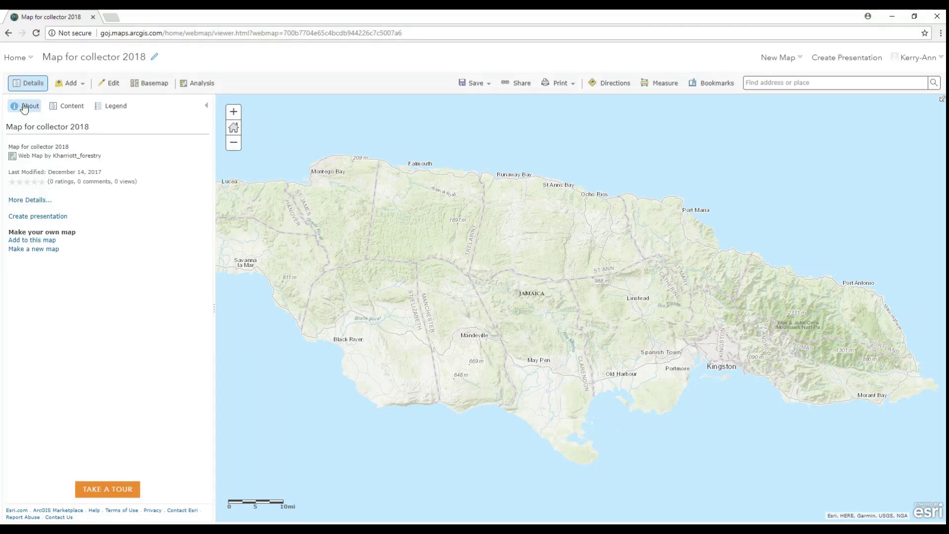
pyautogui.click(25, 201)
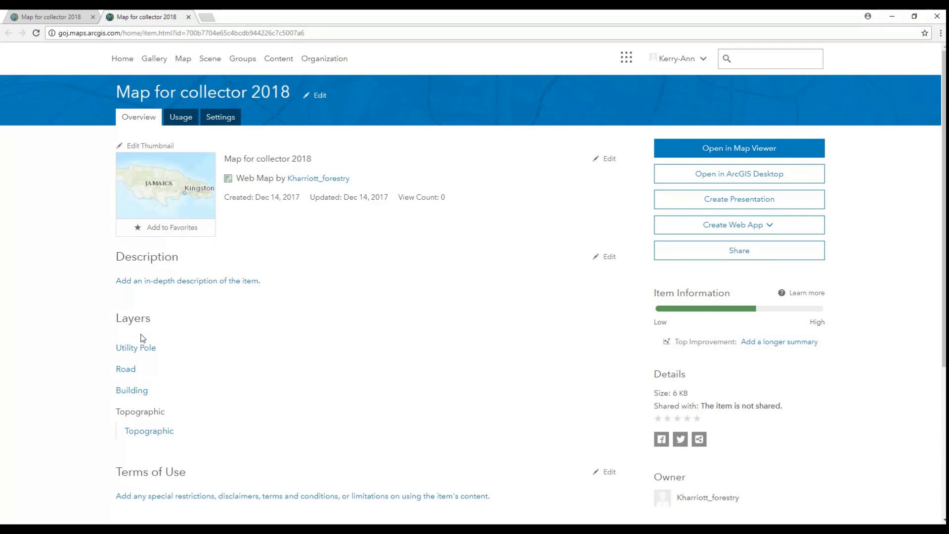
# - Check the web map's usage statistics on its Usage tab
pyautogui.scroll(-2, 140, 352)
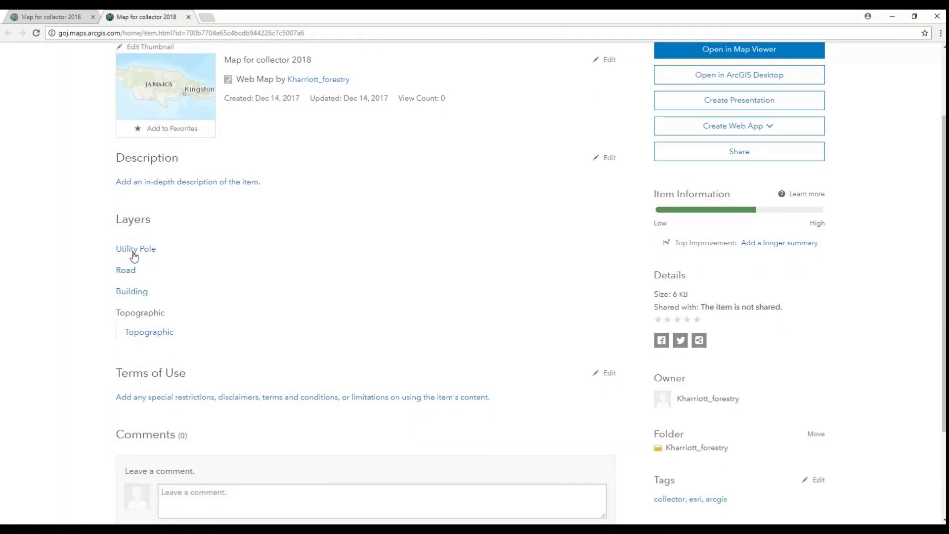
pyautogui.scroll(2, 134, 252)
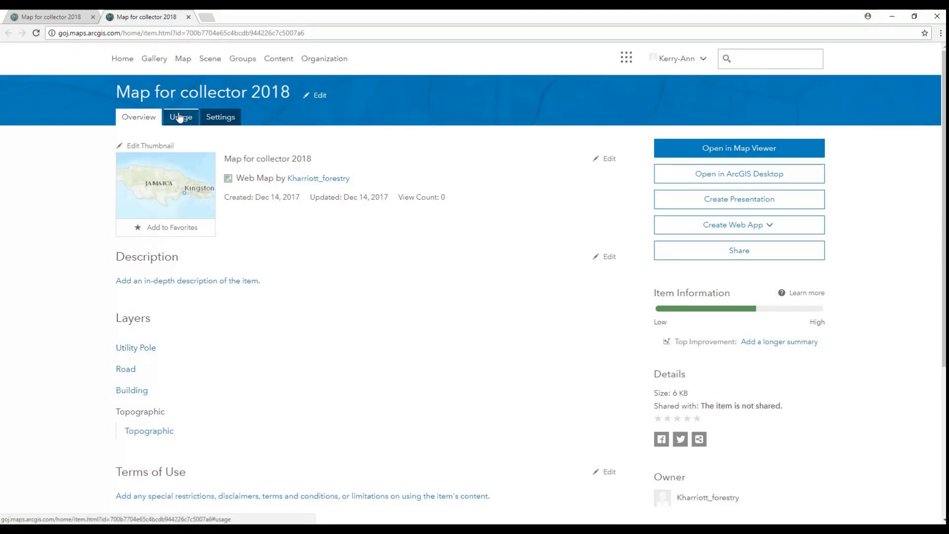
pyautogui.click(179, 115)
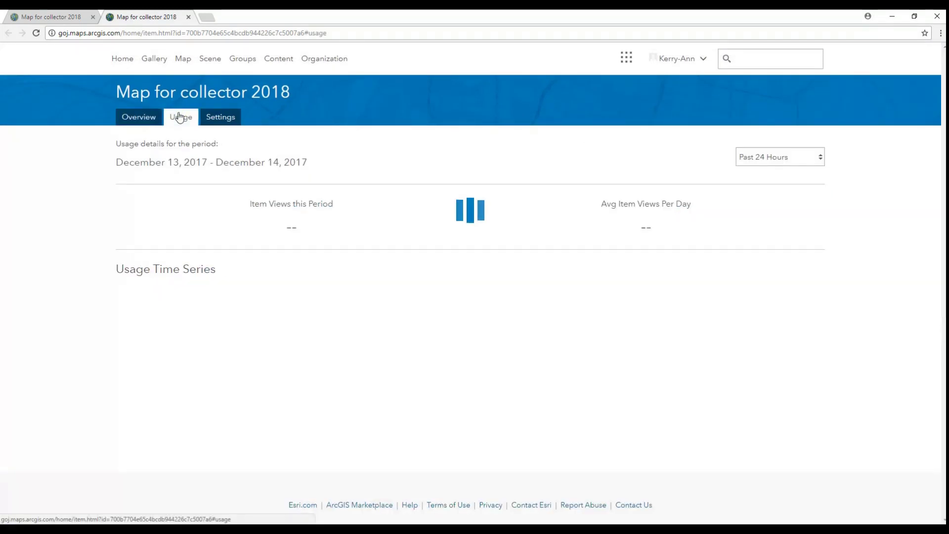
# - Return to the map's overview and open the Collector_Map2018 feature layer item via the Utility Pole link
pyautogui.click(141, 118)
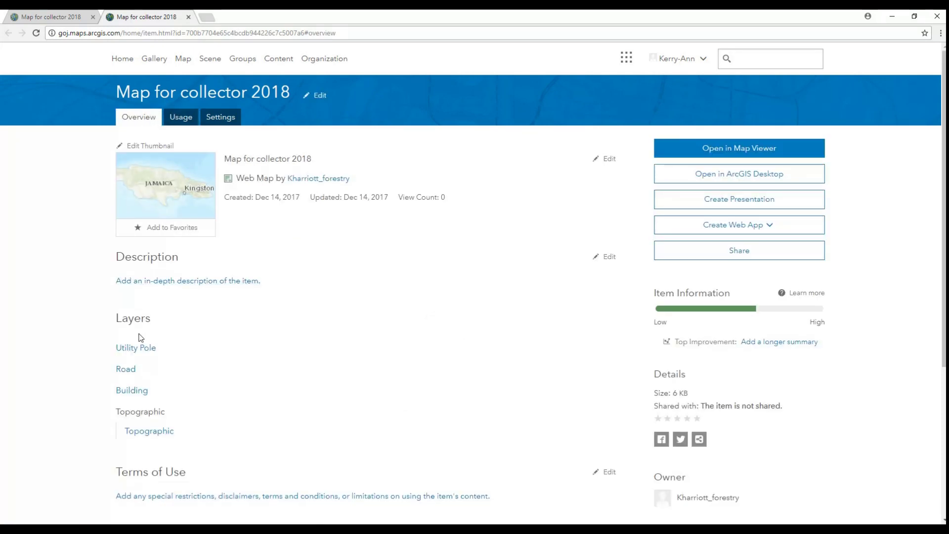
pyautogui.scroll(-1, 140, 338)
pyautogui.click(131, 302)
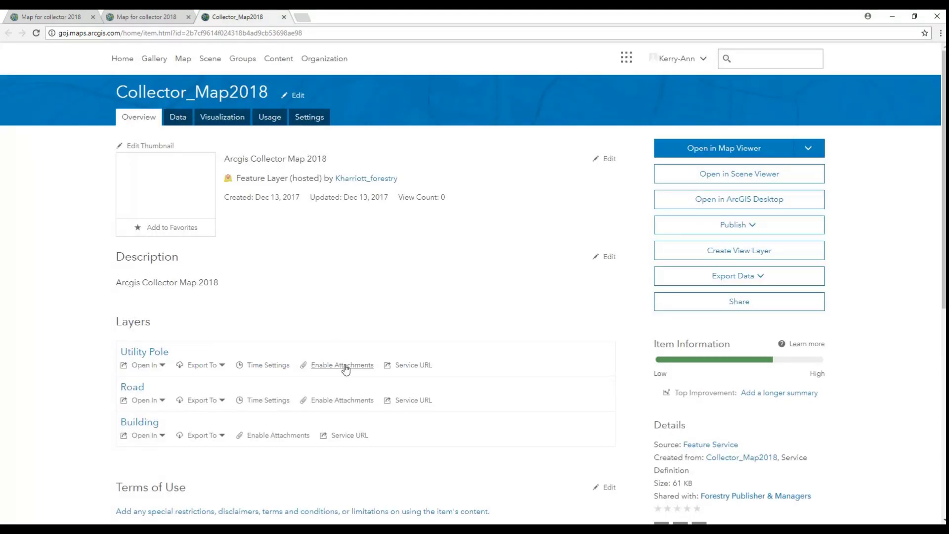
# - Enable attachments on the Utility Pole, Road and Building layers
pyautogui.click(346, 366)
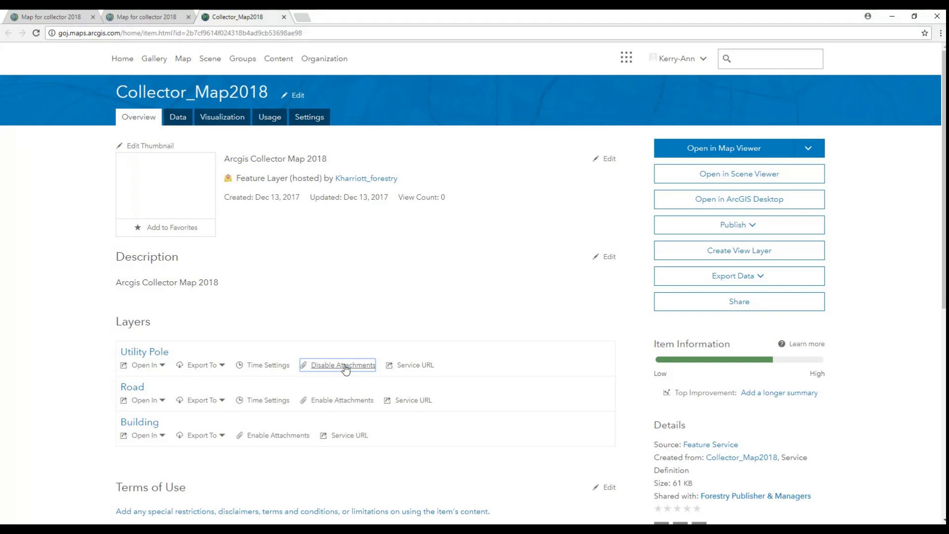
pyautogui.click(344, 404)
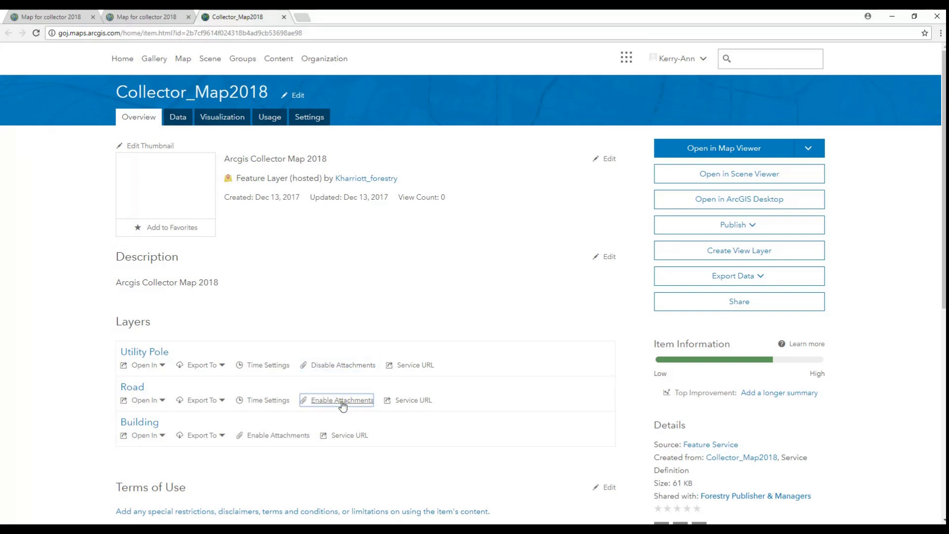
pyautogui.click(286, 439)
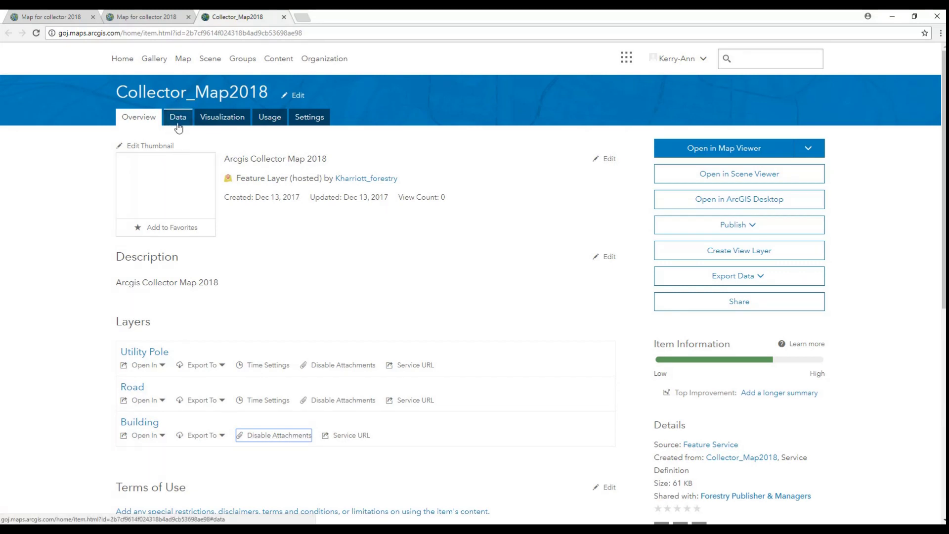
# - In the layer settings, track who created and edited features, and turn off Enable Sync
pyautogui.click(303, 123)
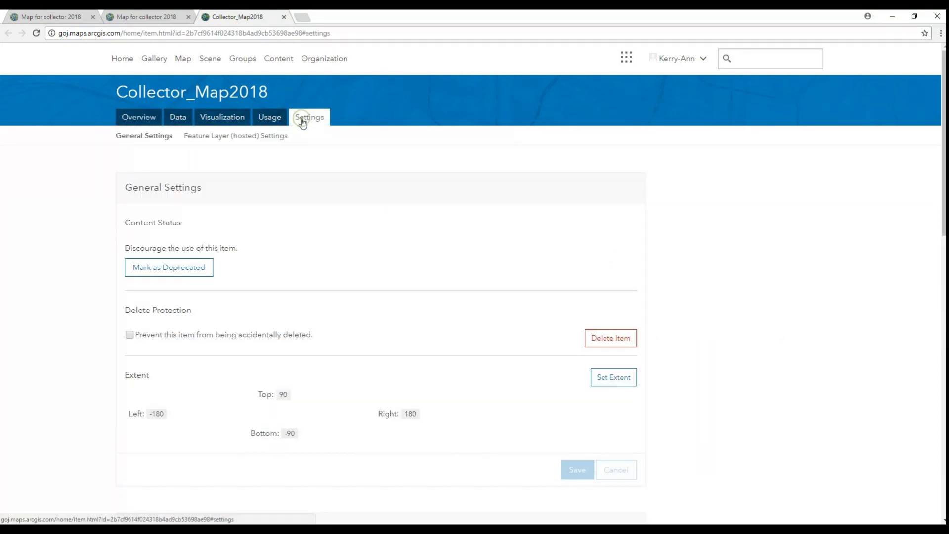
pyautogui.scroll(-1, 256, 269)
pyautogui.scroll(-3, 256, 269)
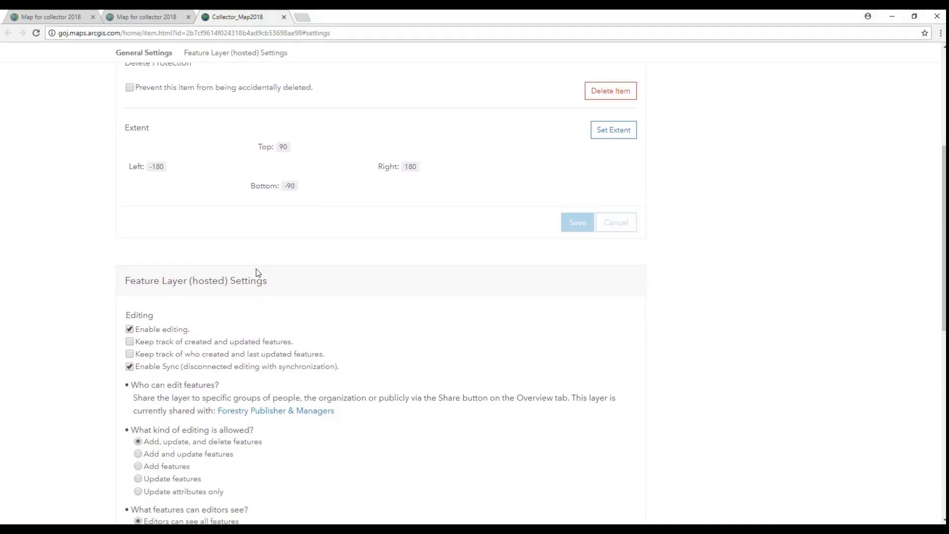
pyautogui.scroll(-1, 256, 273)
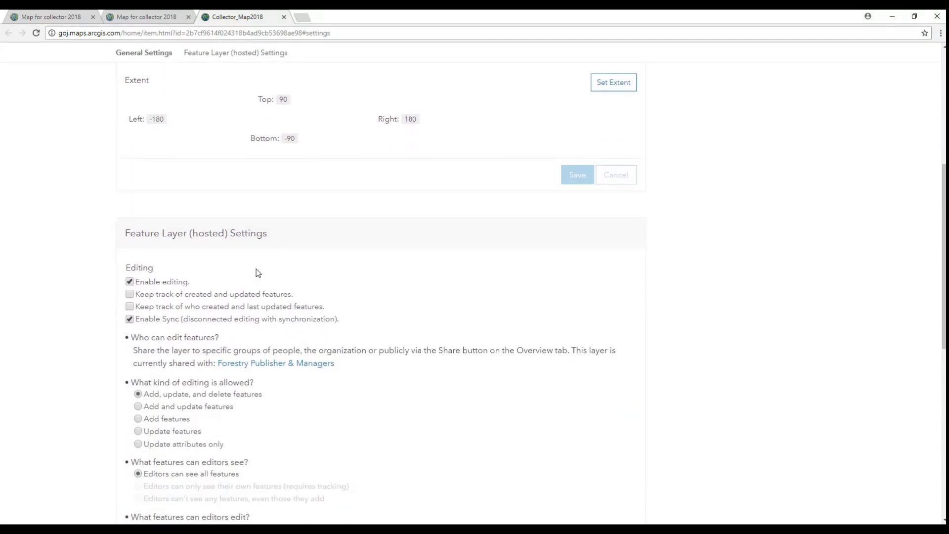
pyautogui.click(130, 292)
pyautogui.click(130, 305)
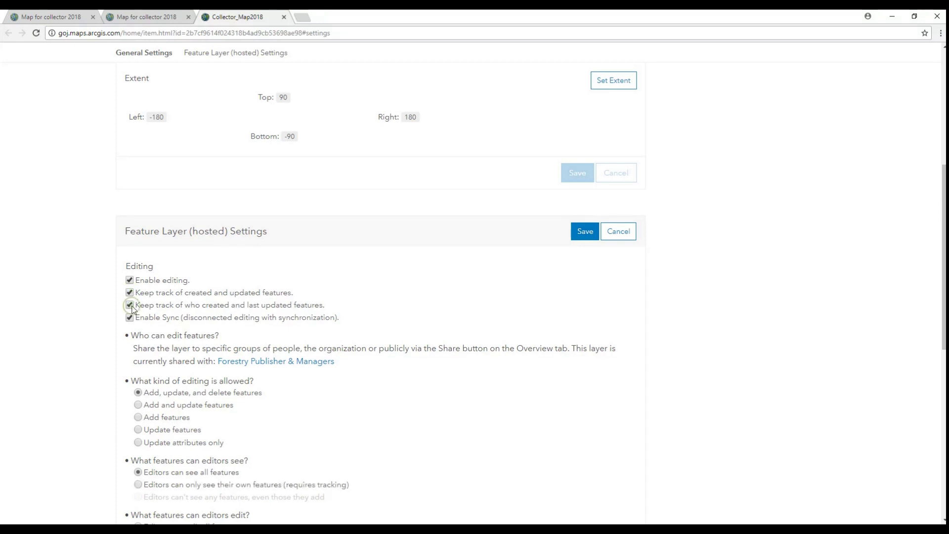
pyautogui.scroll(-1, 152, 324)
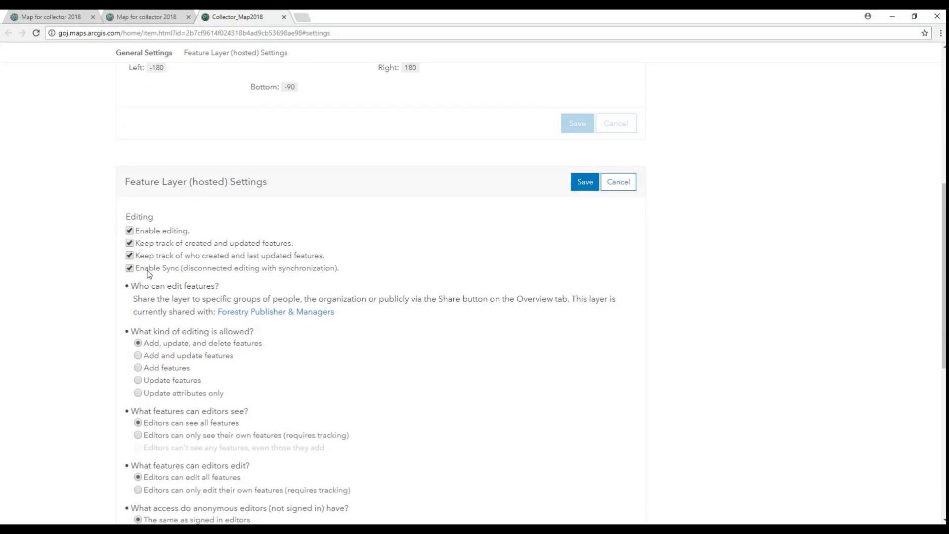
pyautogui.click(130, 269)
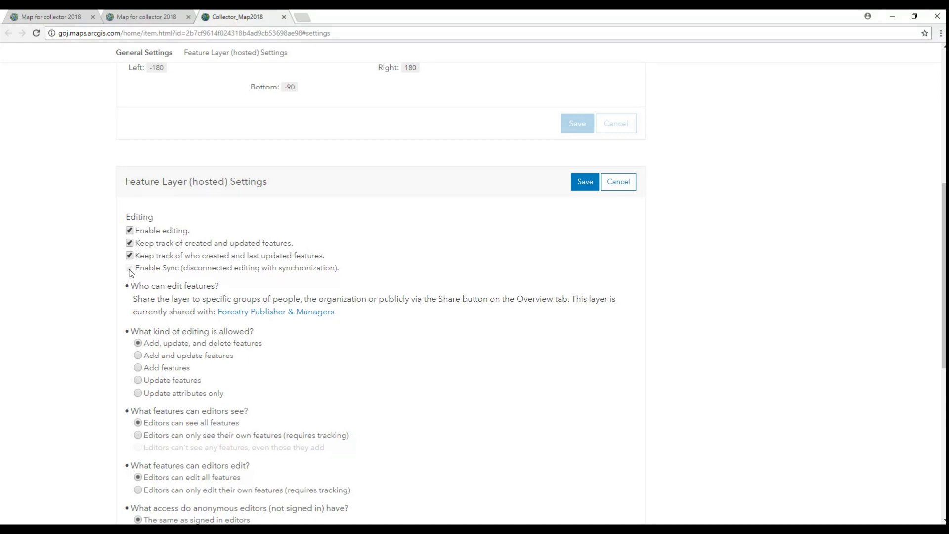
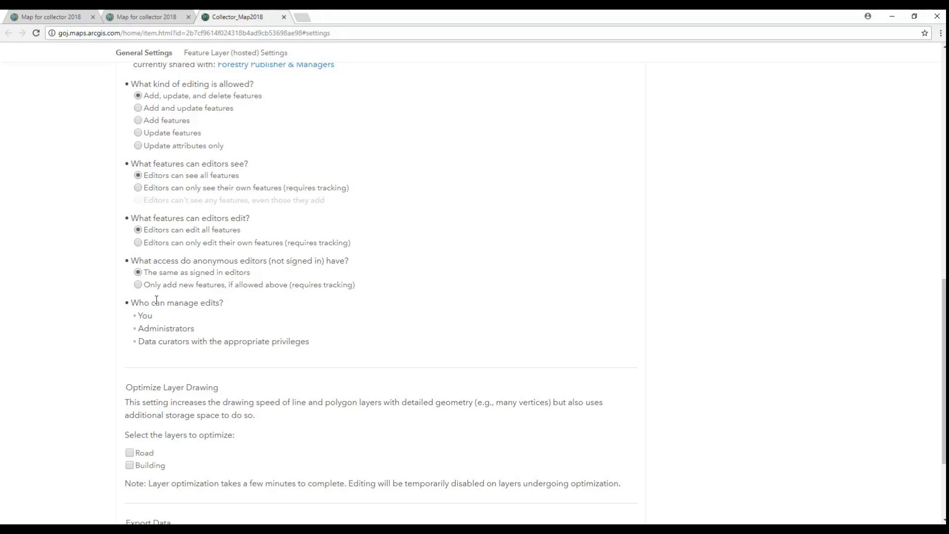
# - Save Collector_Map2018's editing settings allowing editors to add, update and delete features
pyautogui.scroll(-1, 157, 303)
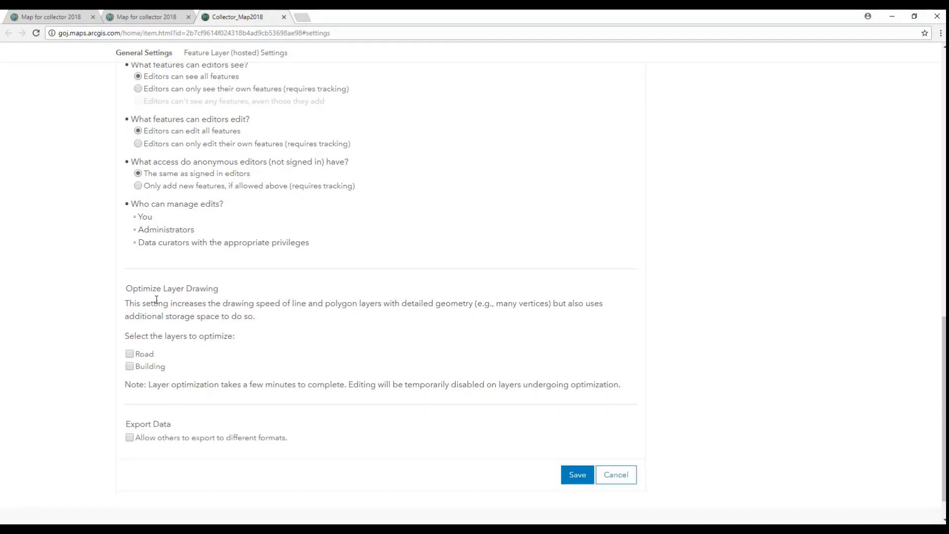
pyautogui.scroll(-1, 157, 299)
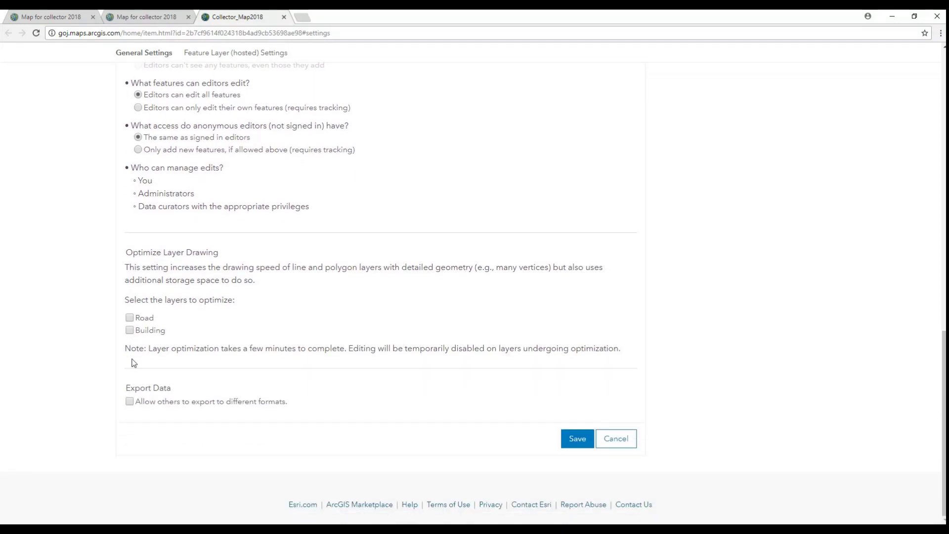
pyautogui.click(578, 444)
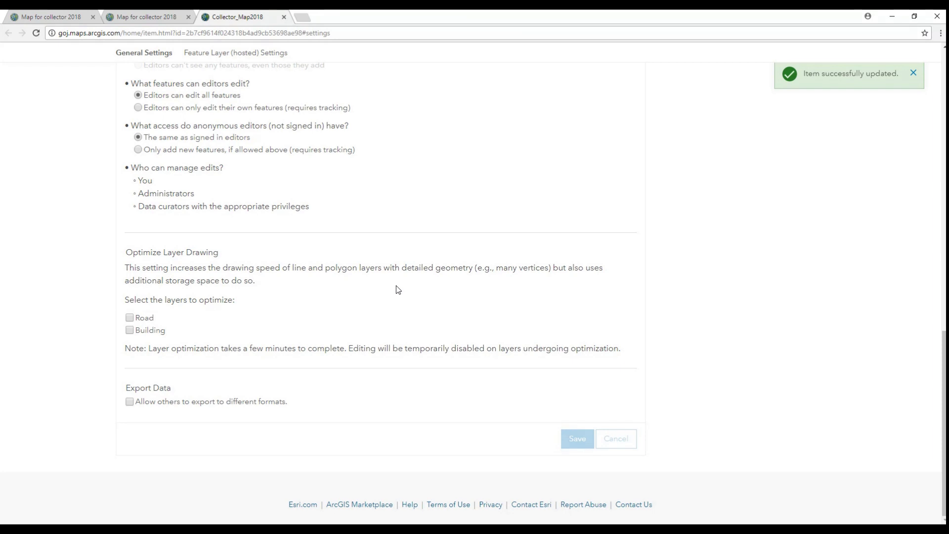
pyautogui.scroll(6, 398, 289)
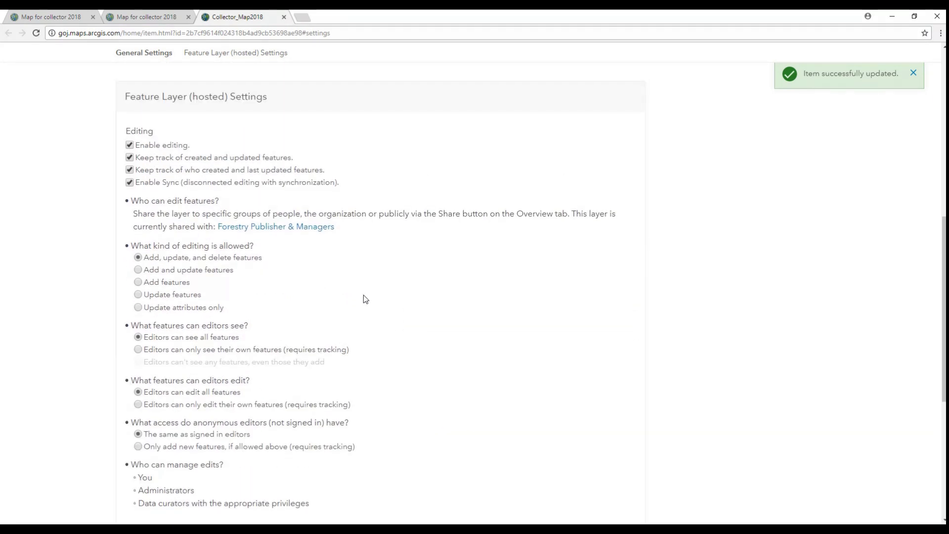
pyautogui.scroll(8, 154, 197)
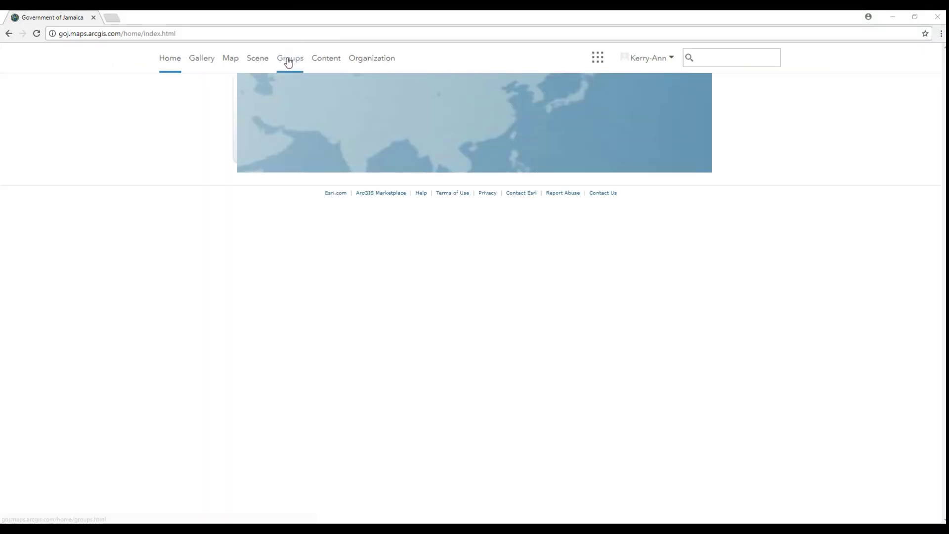
# - Create a group from the Groups page named 'Field Team' with tags 'team' and 'collector'
pyautogui.click(289, 59)
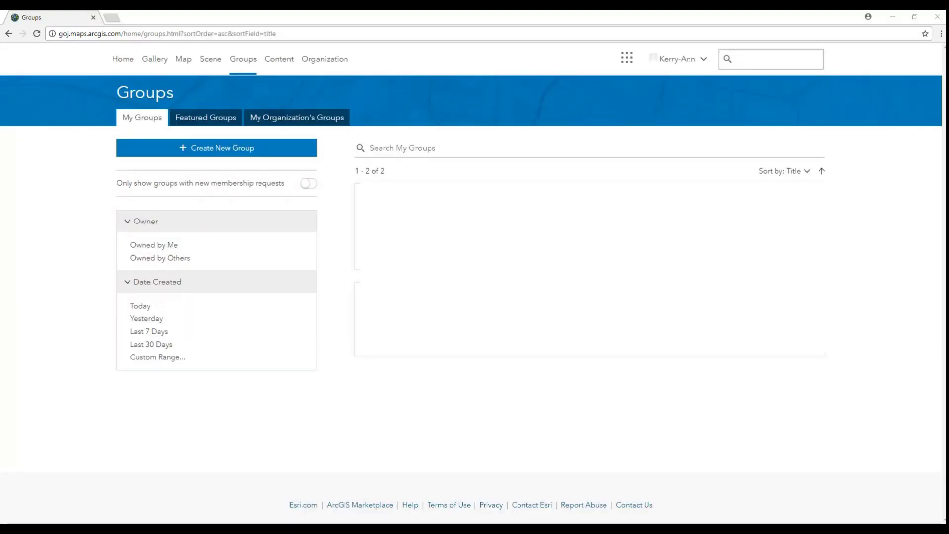
pyautogui.click(232, 153)
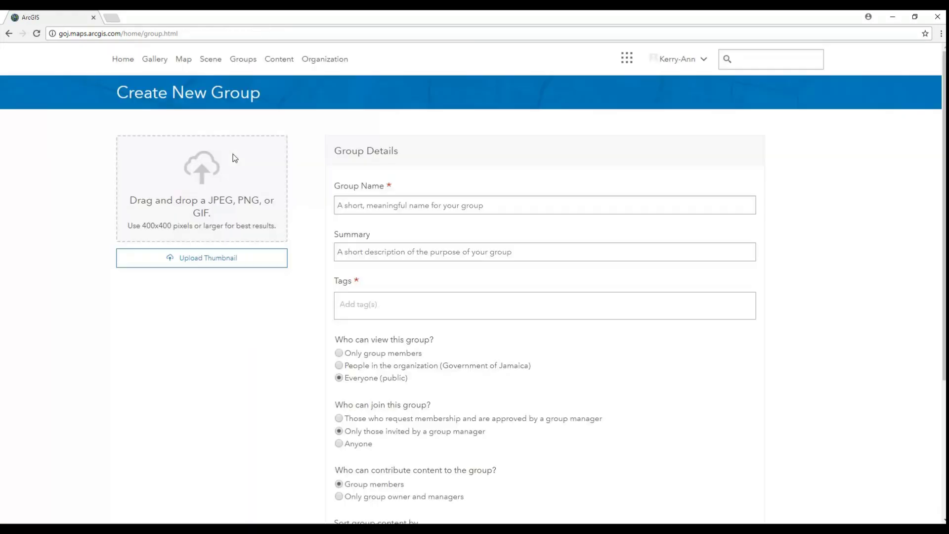
pyautogui.click(380, 210)
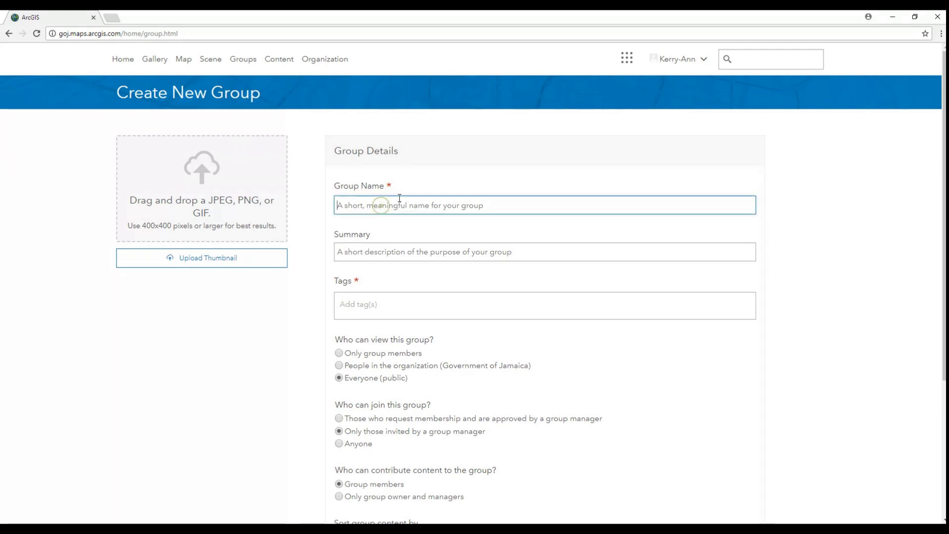
pyautogui.write('F')
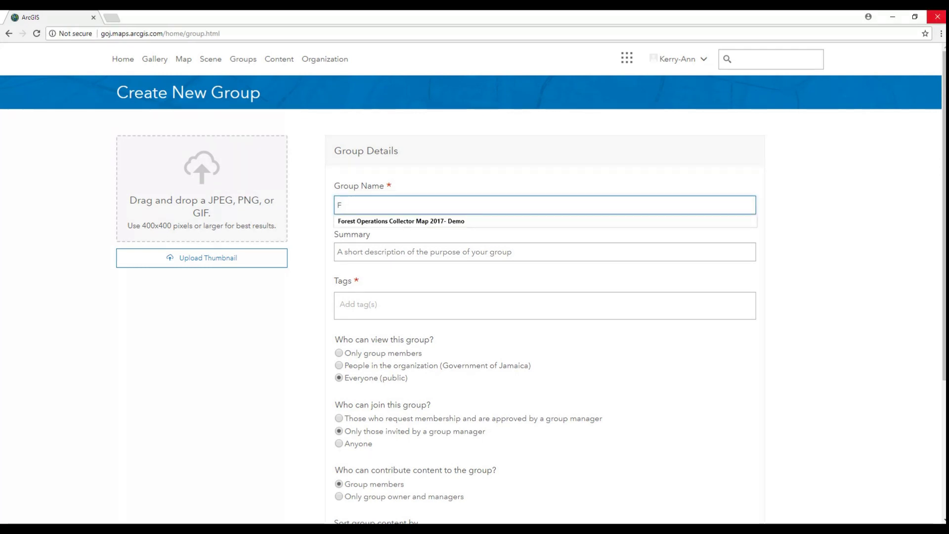
pyautogui.write('ield')
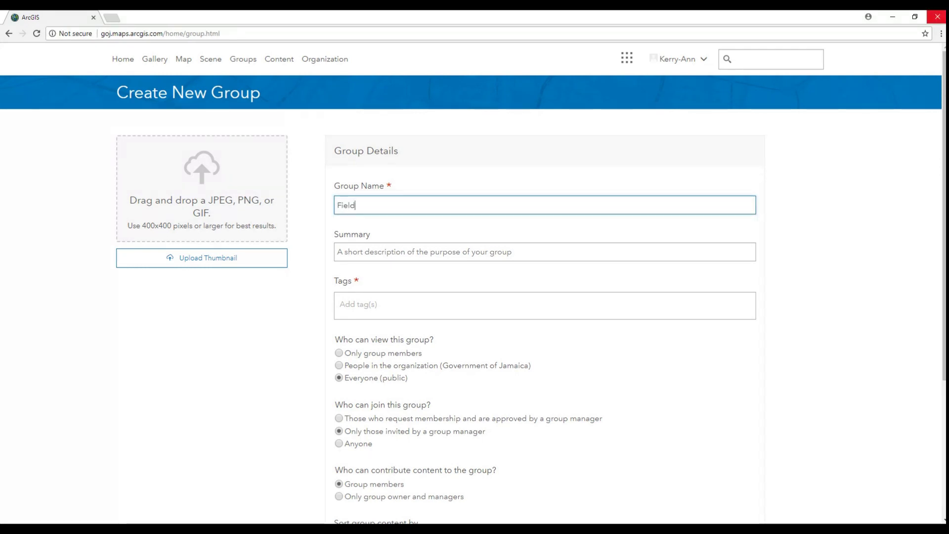
pyautogui.write(' Team')
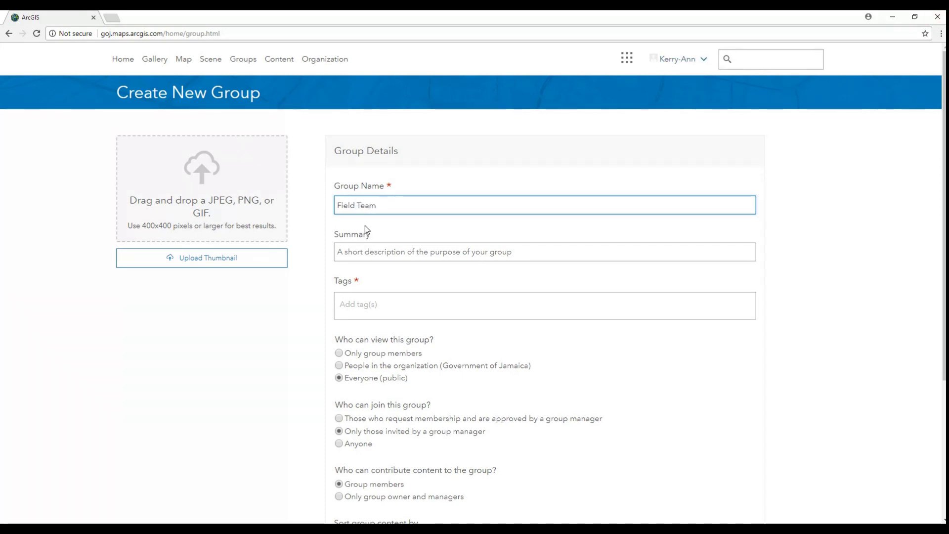
pyautogui.click(370, 305)
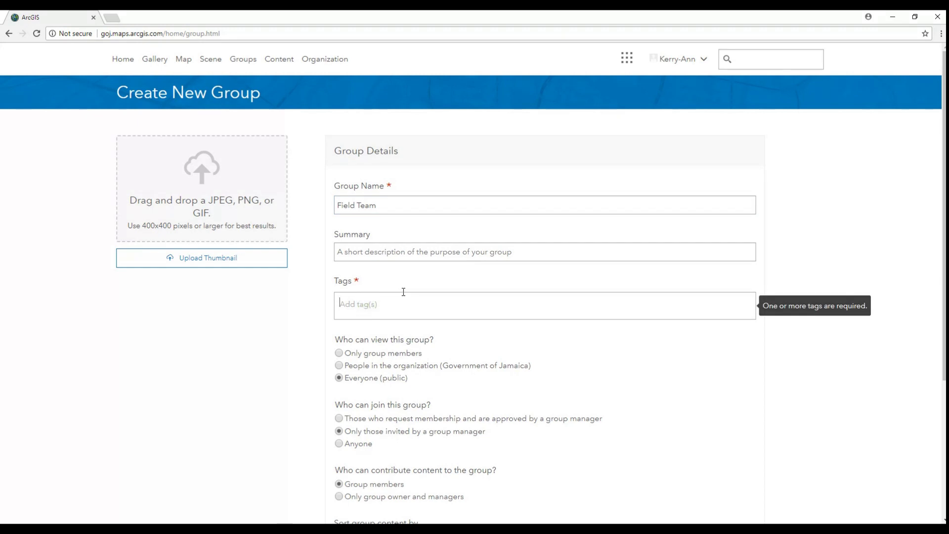
pyautogui.write('team')
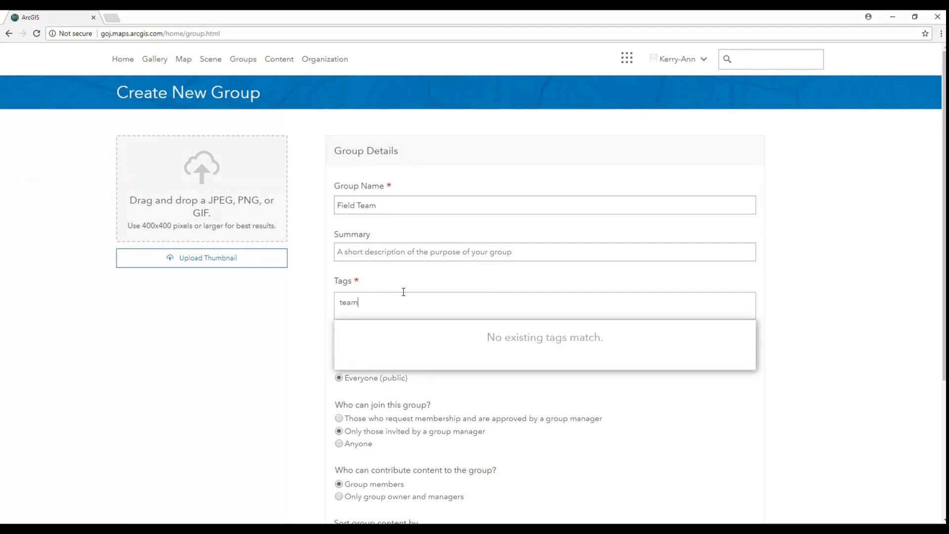
pyautogui.write(', collector')
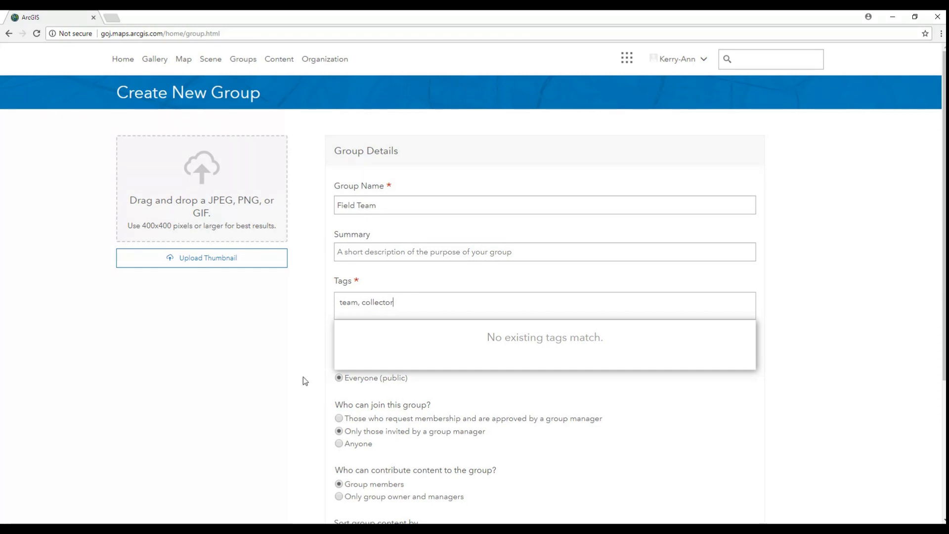
pyautogui.press('Return')
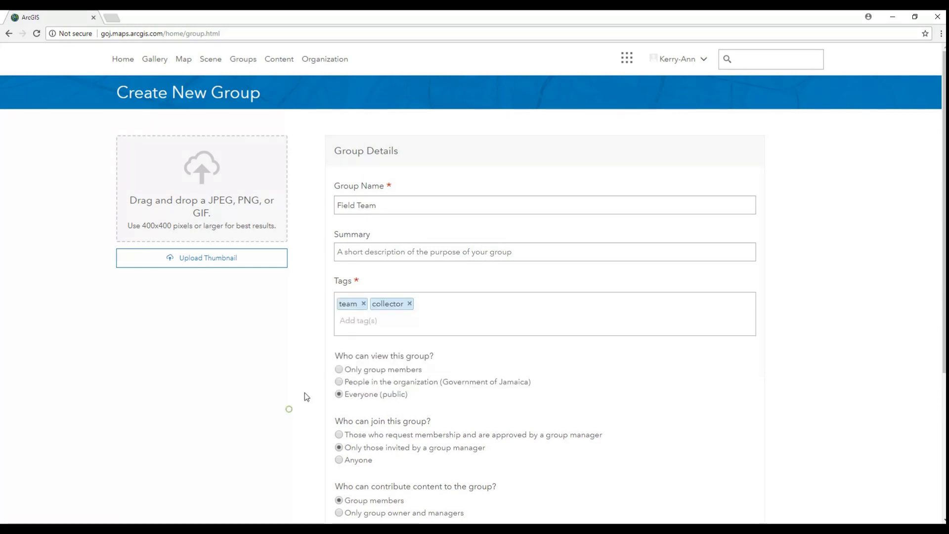
pyautogui.scroll(-1, 359, 351)
pyautogui.scroll(-1, 375, 295)
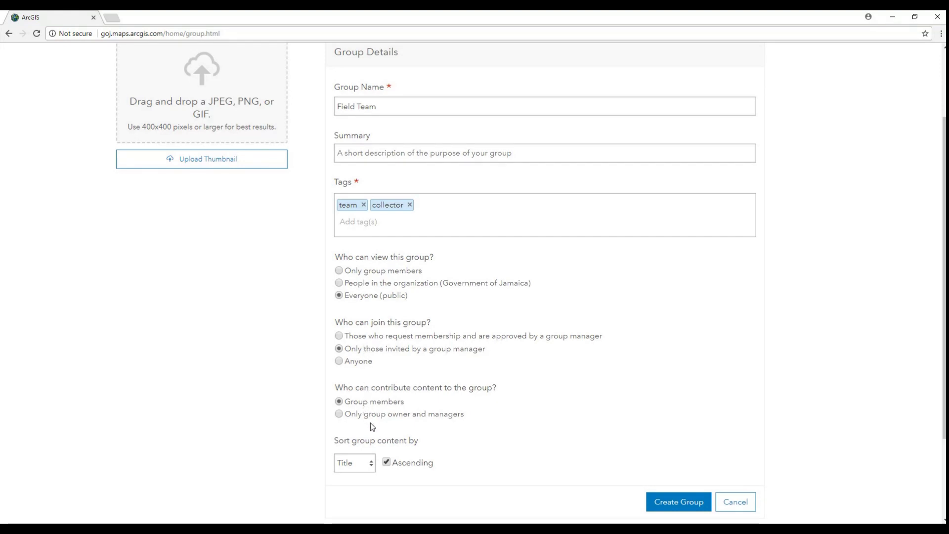
pyautogui.click(675, 502)
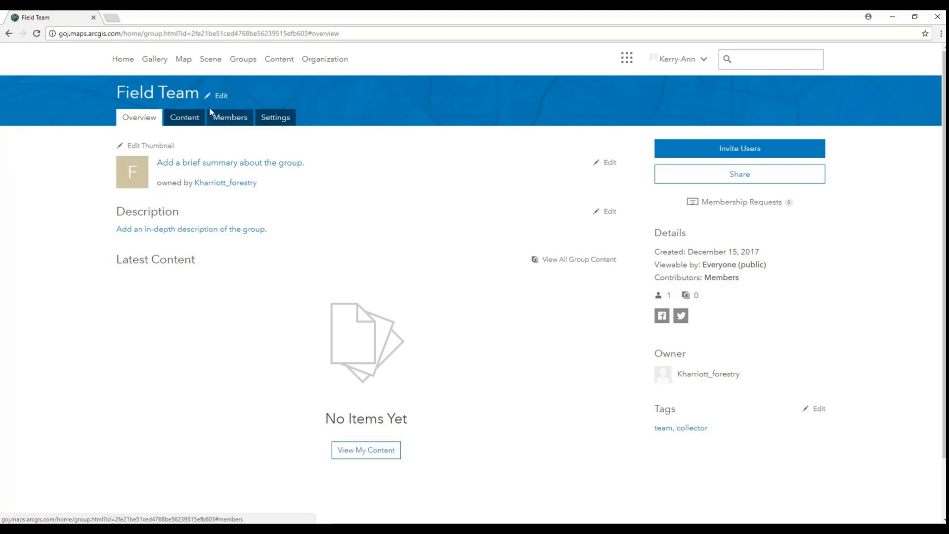
# - Share the Map for collector 2018 web map with the Field Team group from My Content
pyautogui.click(280, 62)
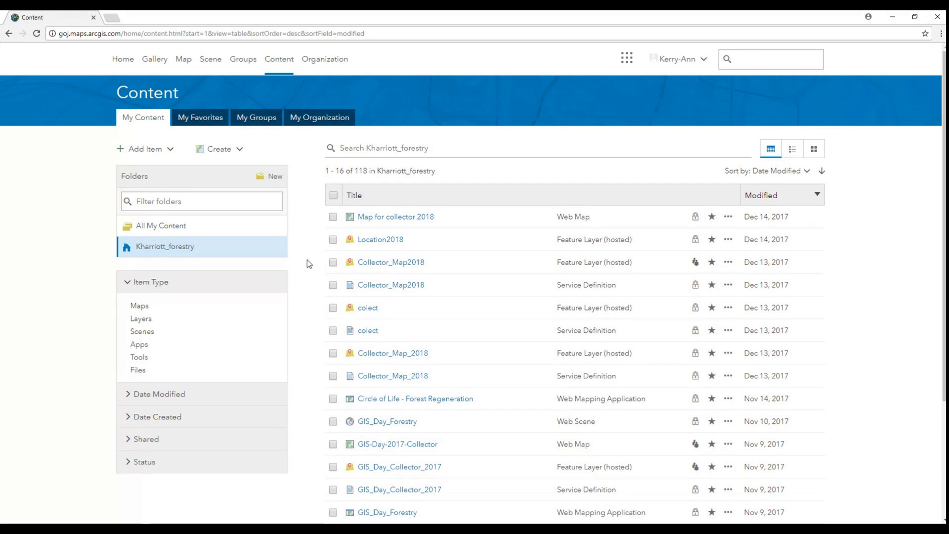
pyautogui.click(727, 219)
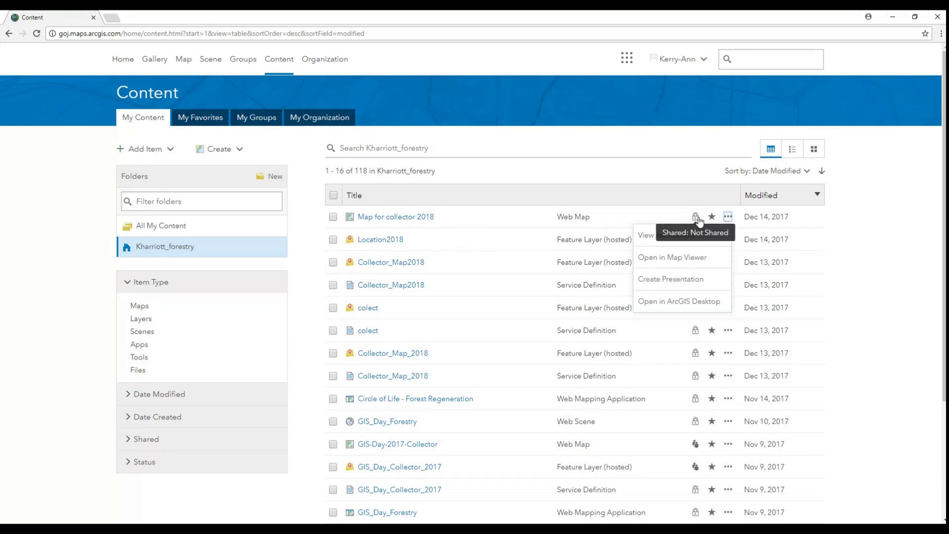
pyautogui.click(697, 220)
pyautogui.click(696, 218)
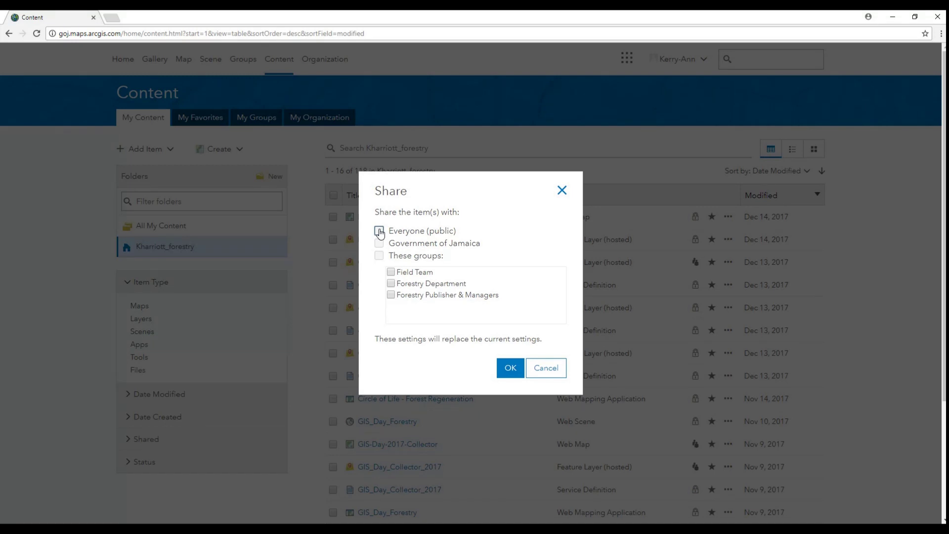
pyautogui.click(391, 272)
pyautogui.click(508, 368)
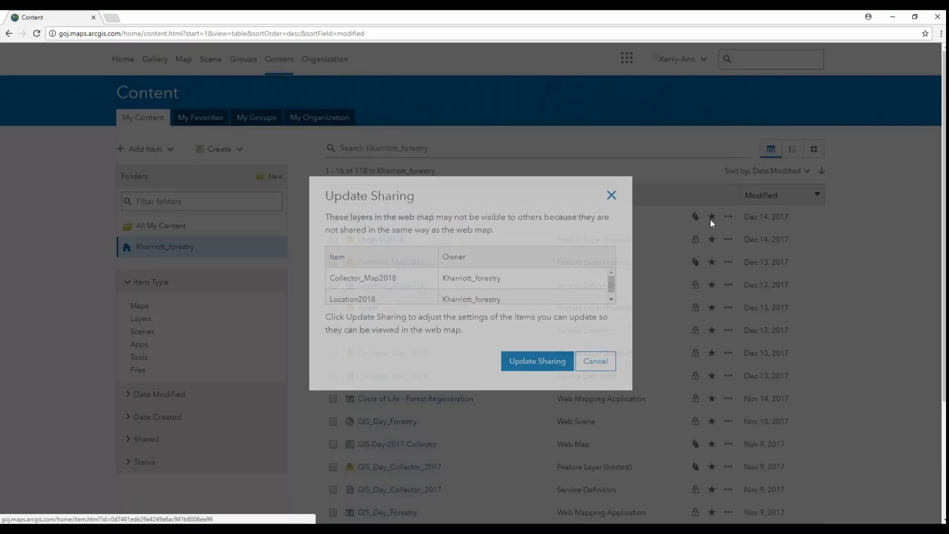
# - Update the Location2018 and Collector_Map2018 layers' sharing to match the web map
pyautogui.scroll(-1, 520, 275)
pyautogui.scroll(-1, 520, 279)
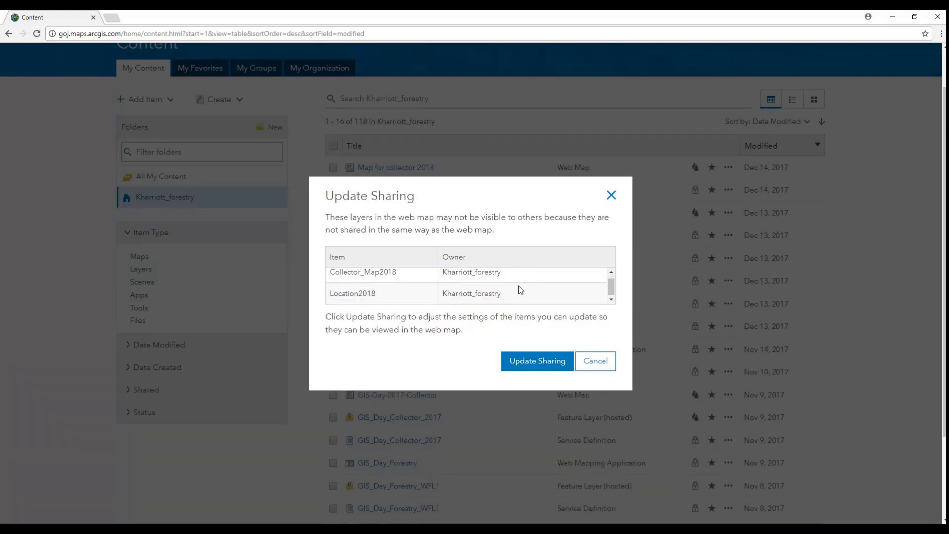
pyautogui.click(526, 360)
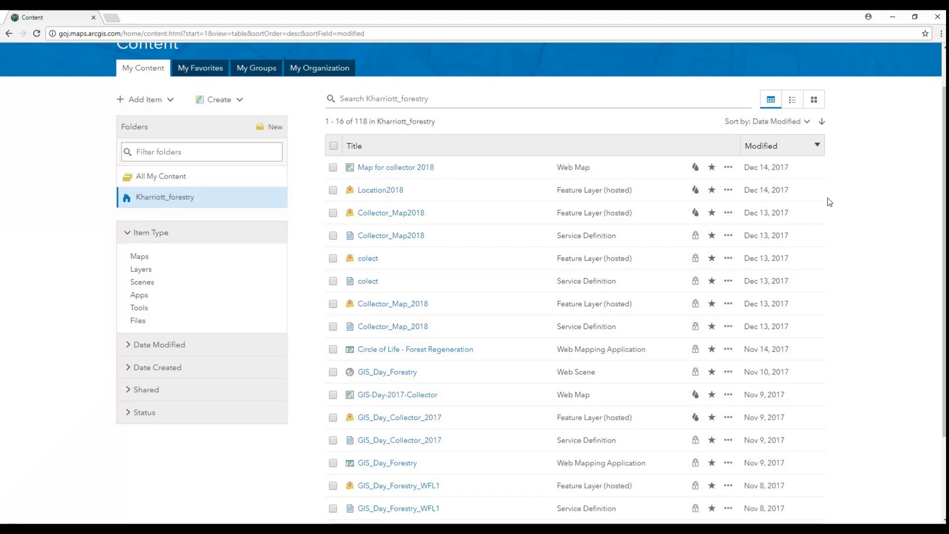
pyautogui.scroll(1, 825, 222)
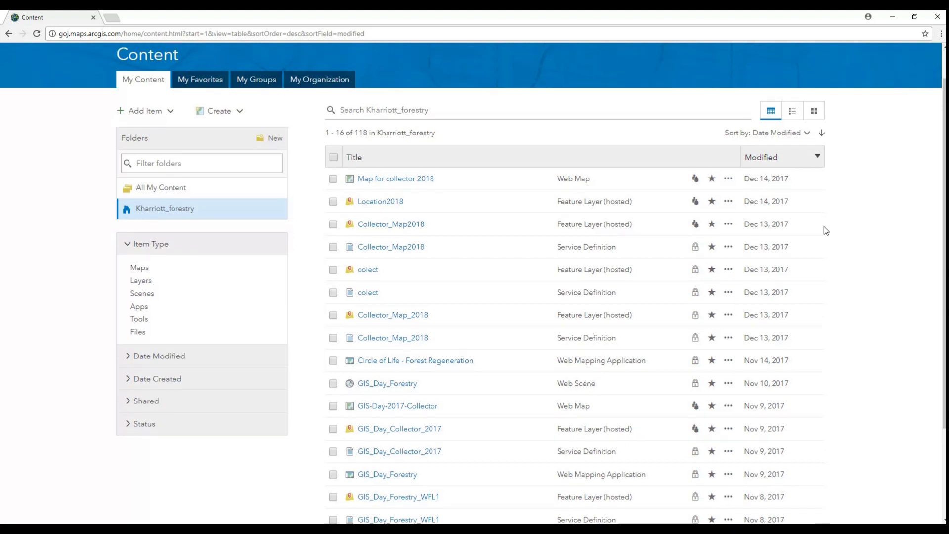
pyautogui.scroll(1, 824, 227)
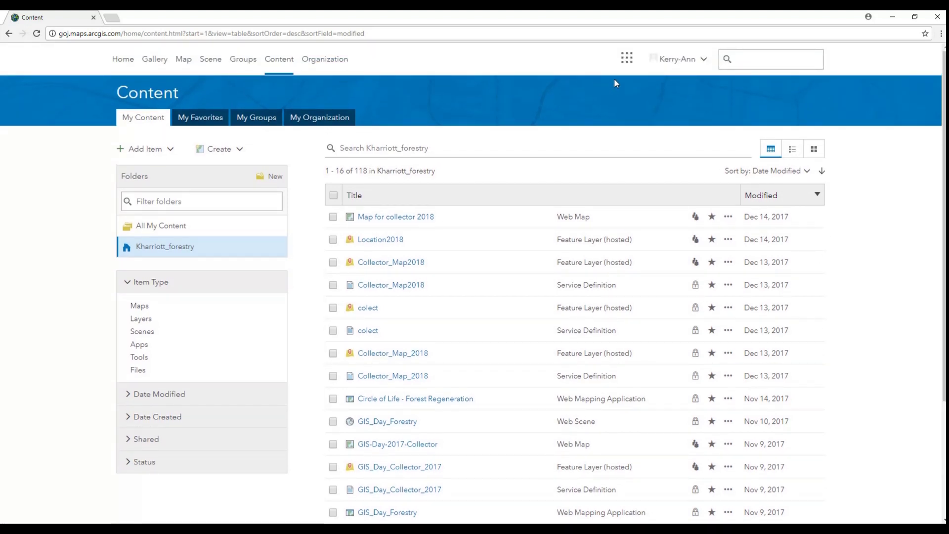